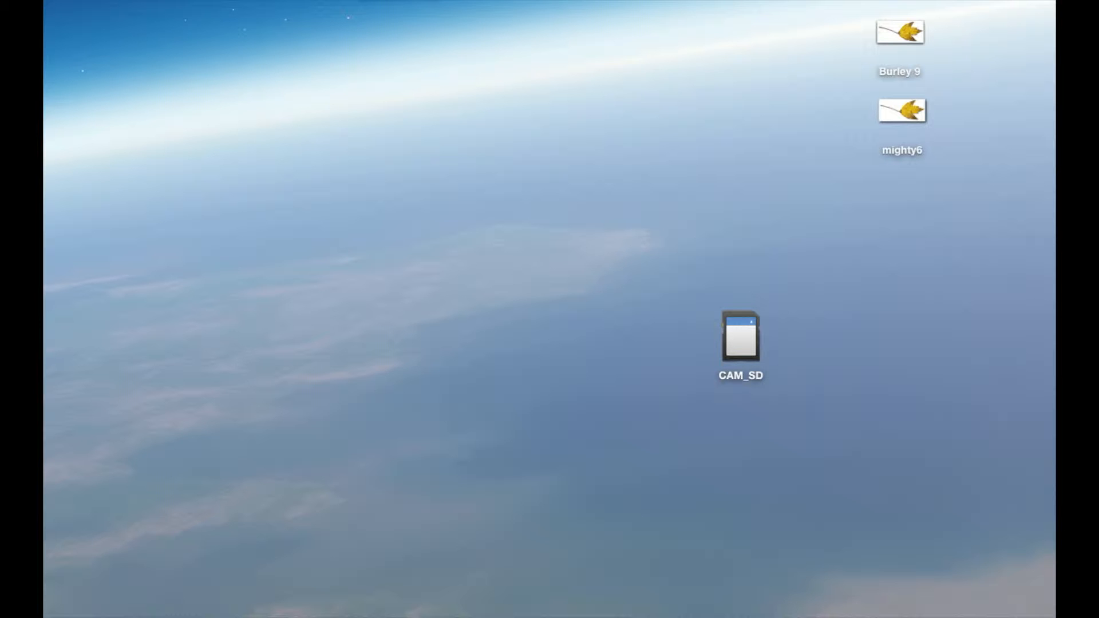
# - Open the AVCHD file in the PRIVATE folder of the CAM_SD card with QuickTime Player
pyautogui.doubleClick(741, 337)
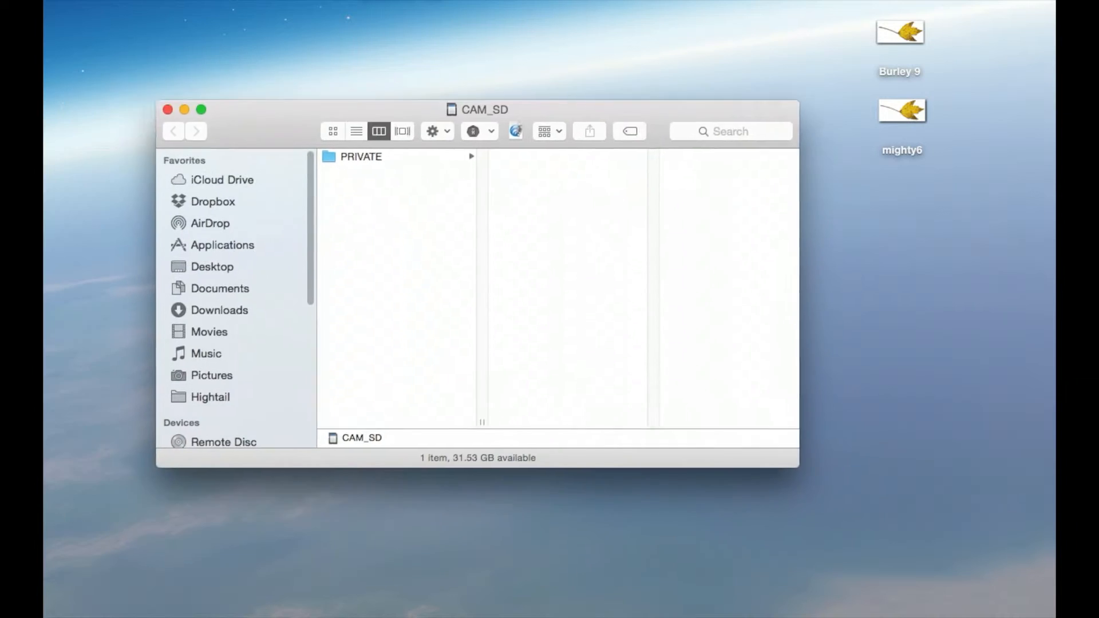
pyautogui.moveTo(479, 110); pyautogui.dragTo(410, 54)
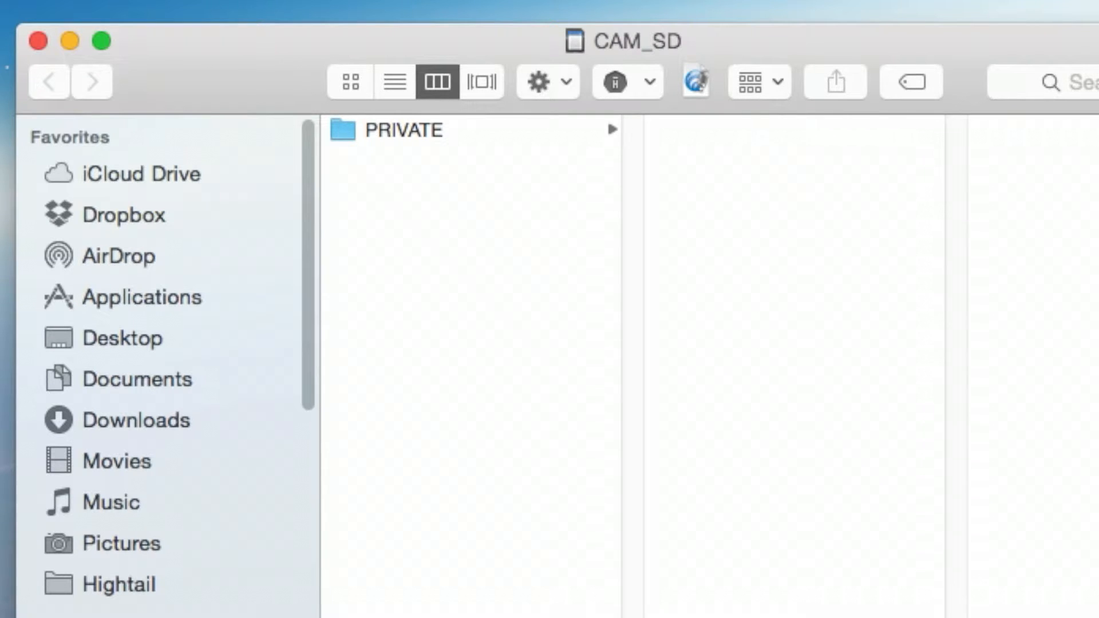
pyautogui.click(404, 130)
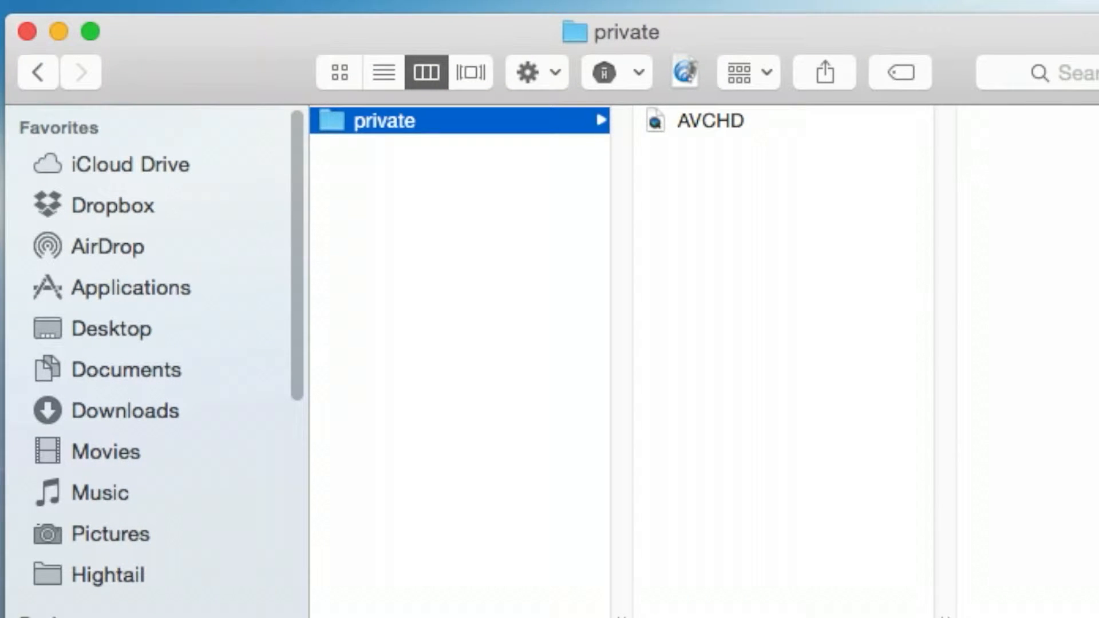
pyautogui.press('Right')
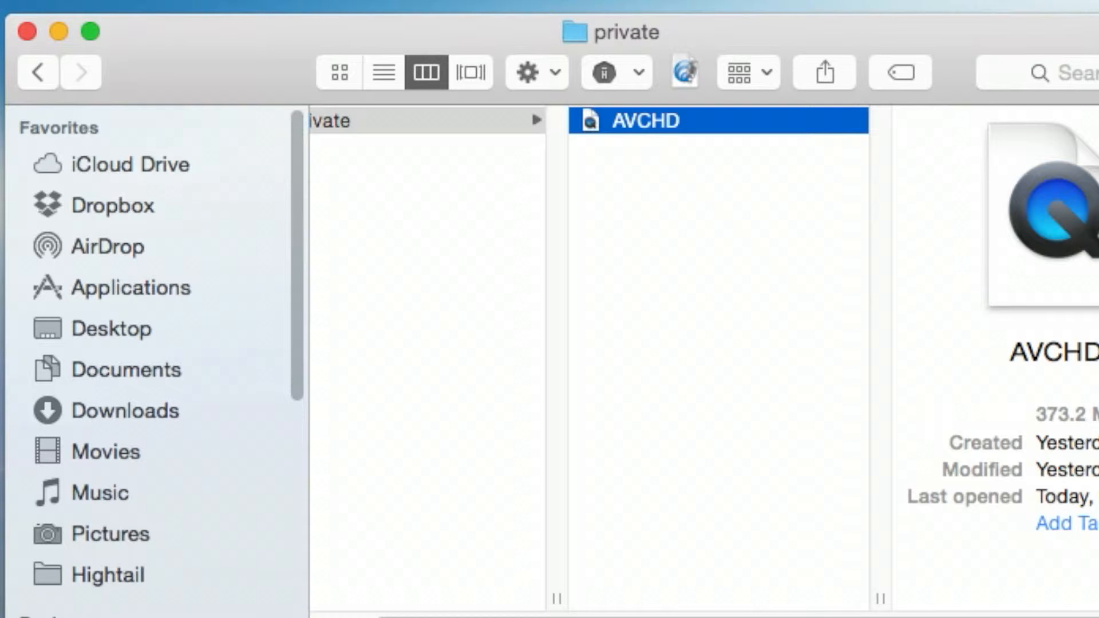
pyautogui.press('space')
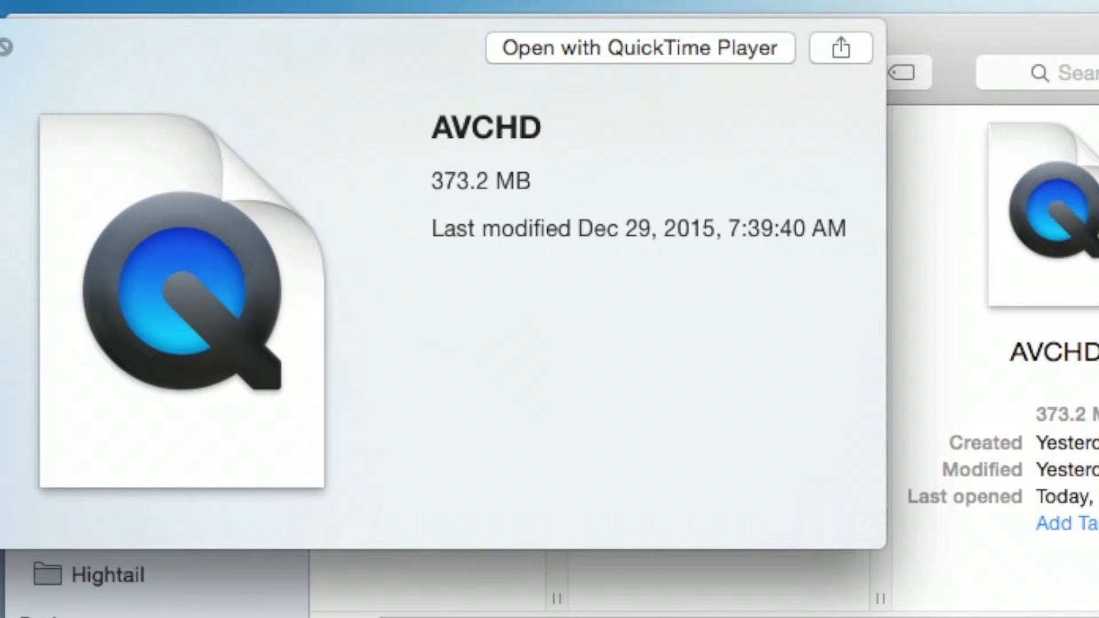
pyautogui.click(640, 48)
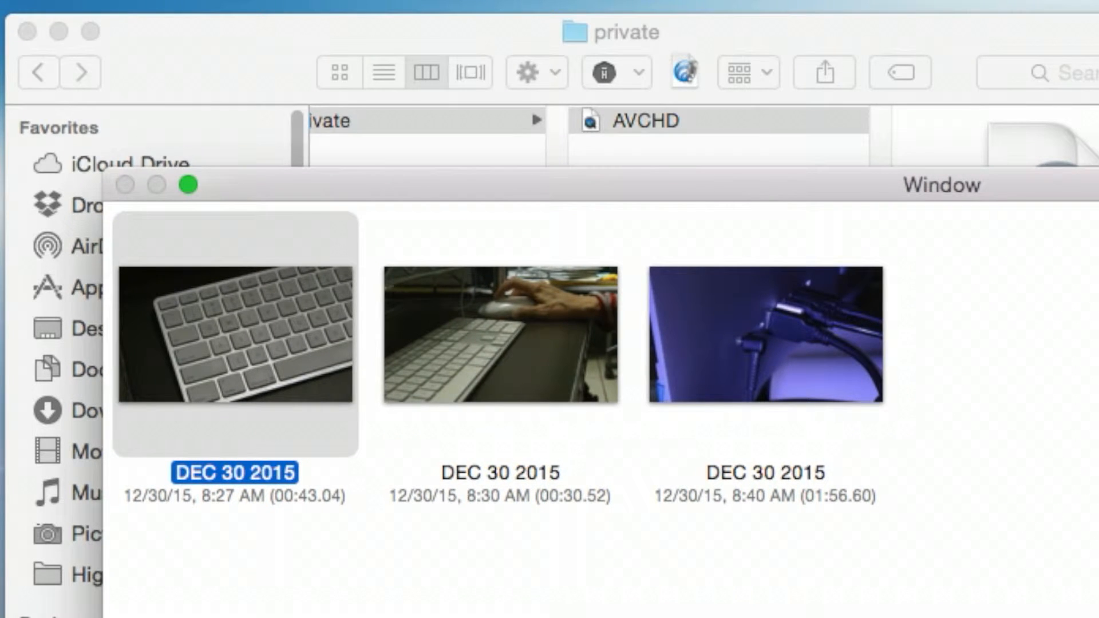
# - Try selecting the three DEC 30 2015 clips one at a time and as a growing multiple selection
pyautogui.click(501, 335)
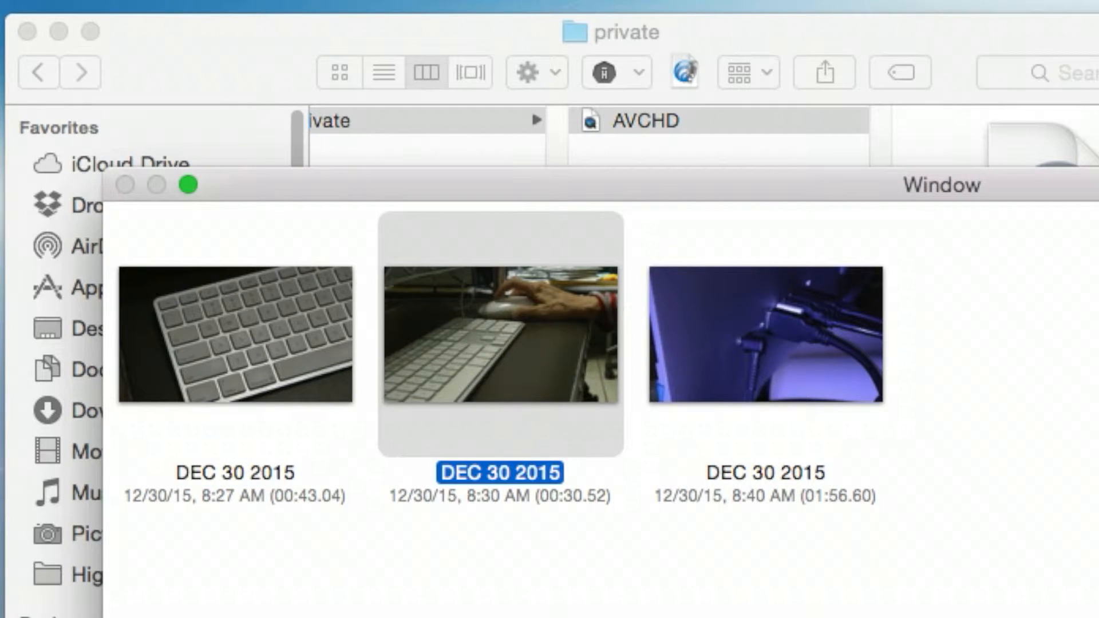
pyautogui.click(766, 335)
pyautogui.click(235, 335)
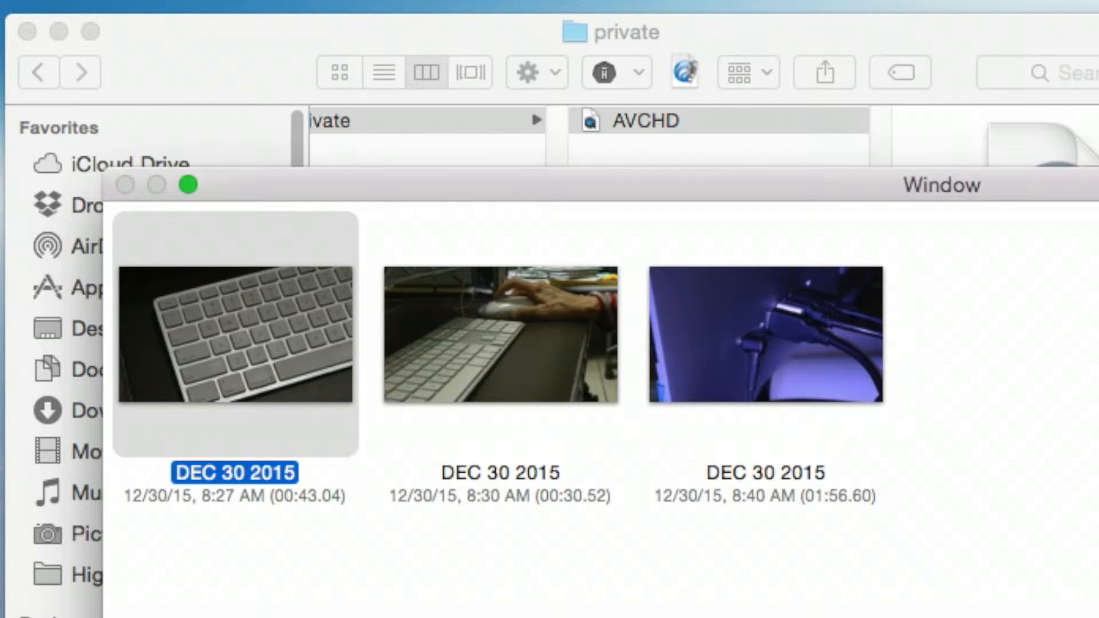
pyautogui.keyDown('super'); pyautogui.click(501, 335); pyautogui.keyUp('super')
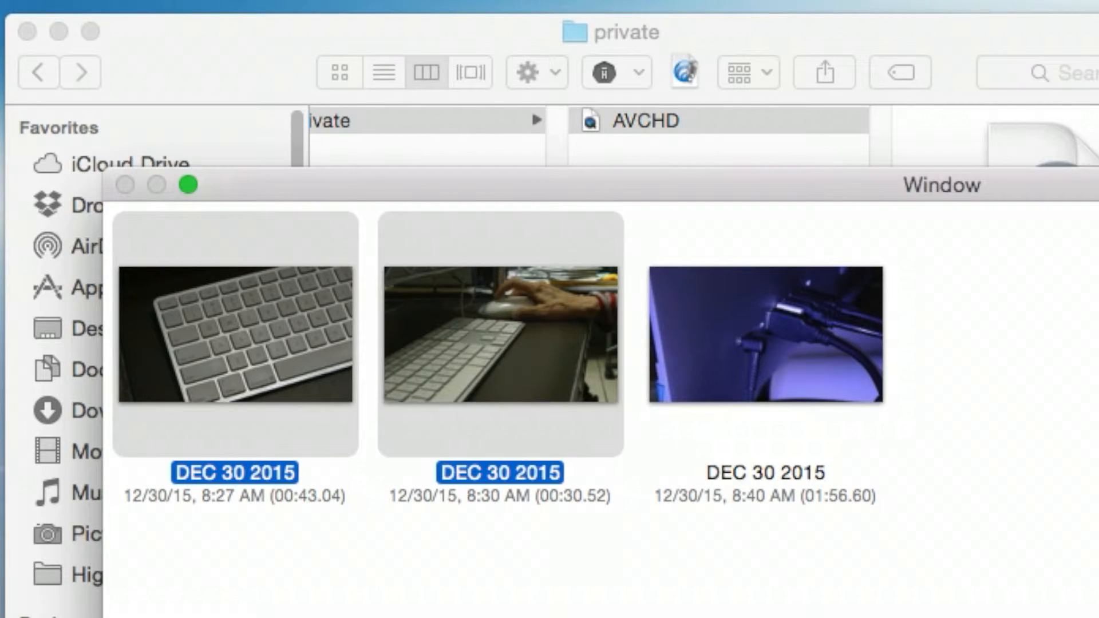
pyautogui.keyDown('super'); pyautogui.click(766, 335); pyautogui.keyUp('super')
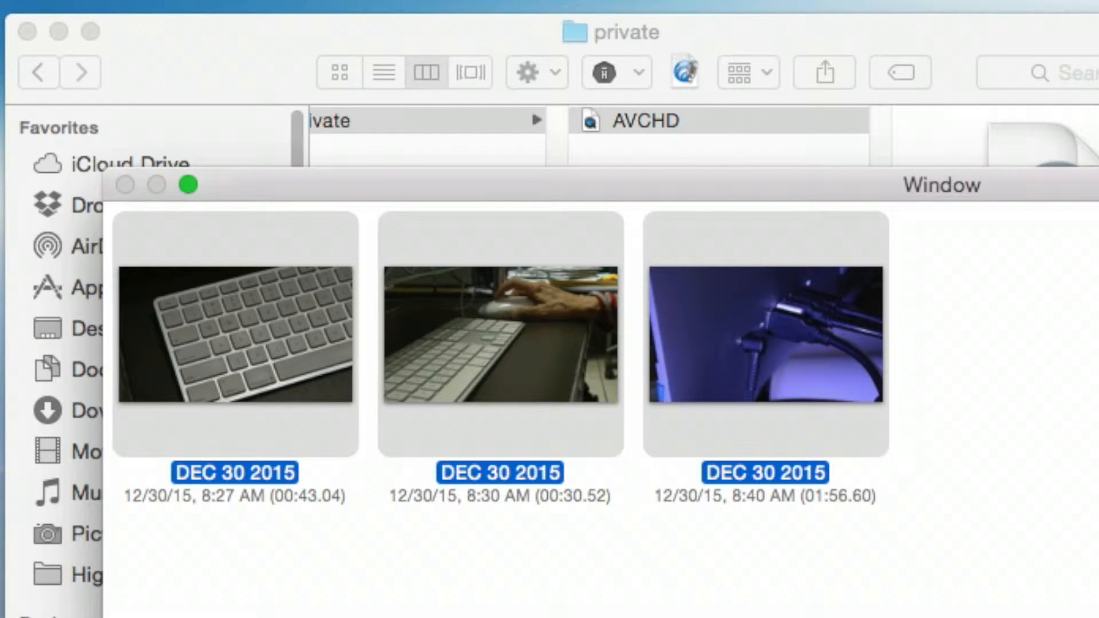
pyautogui.keyDown('super'); pyautogui.click(501, 335); pyautogui.keyUp('super')
pyautogui.keyDown('super'); pyautogui.click(766, 335); pyautogui.keyUp('super')
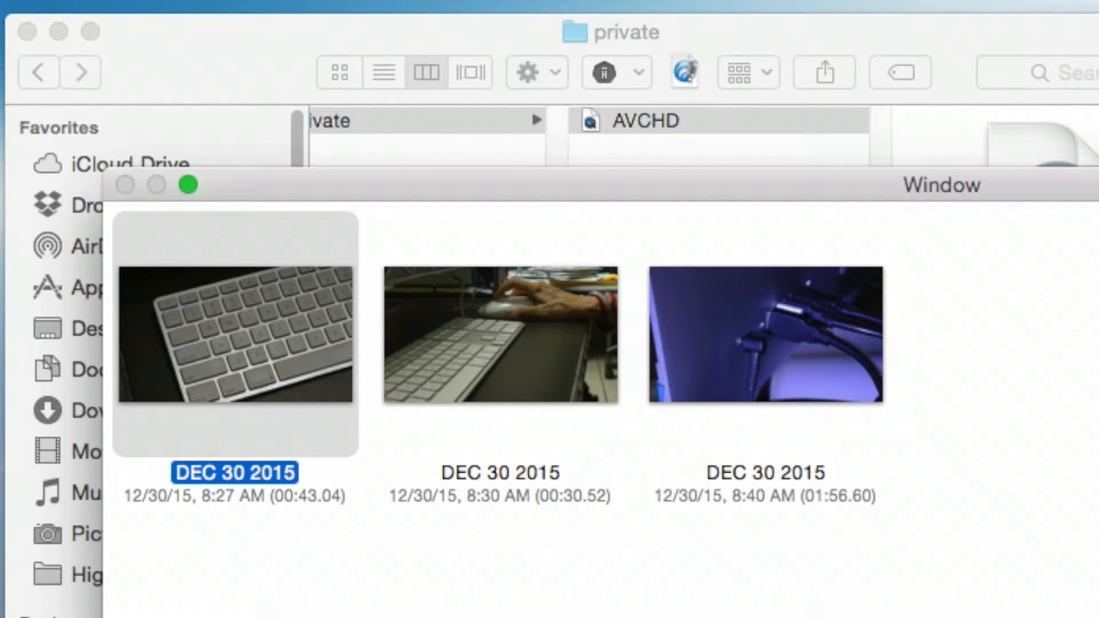
# - Try selecting all three clips at once and reducing the selection to only the 8:27 AM clip
pyautogui.press('super+a')
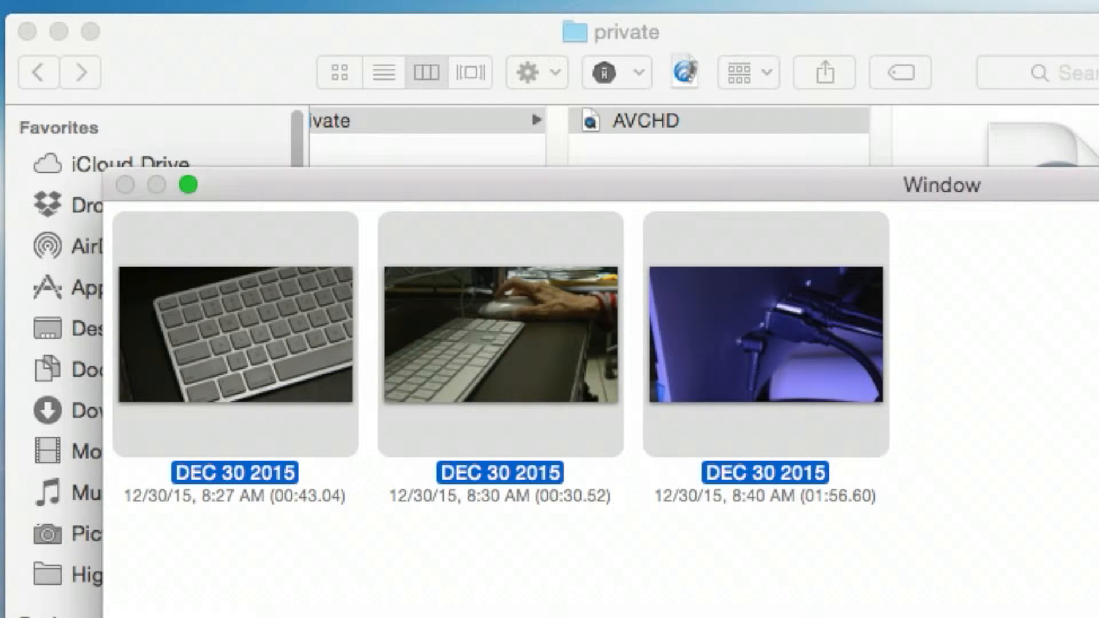
pyautogui.keyDown('super'); pyautogui.click(766, 335); pyautogui.keyUp('super')
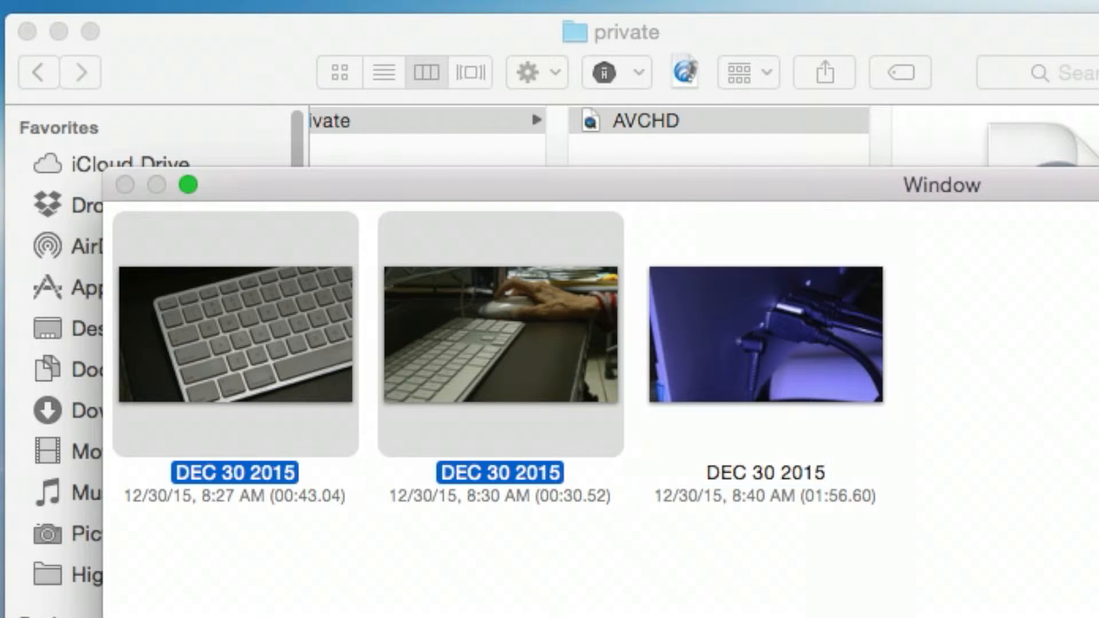
pyautogui.hotkey('shift', 'Left')
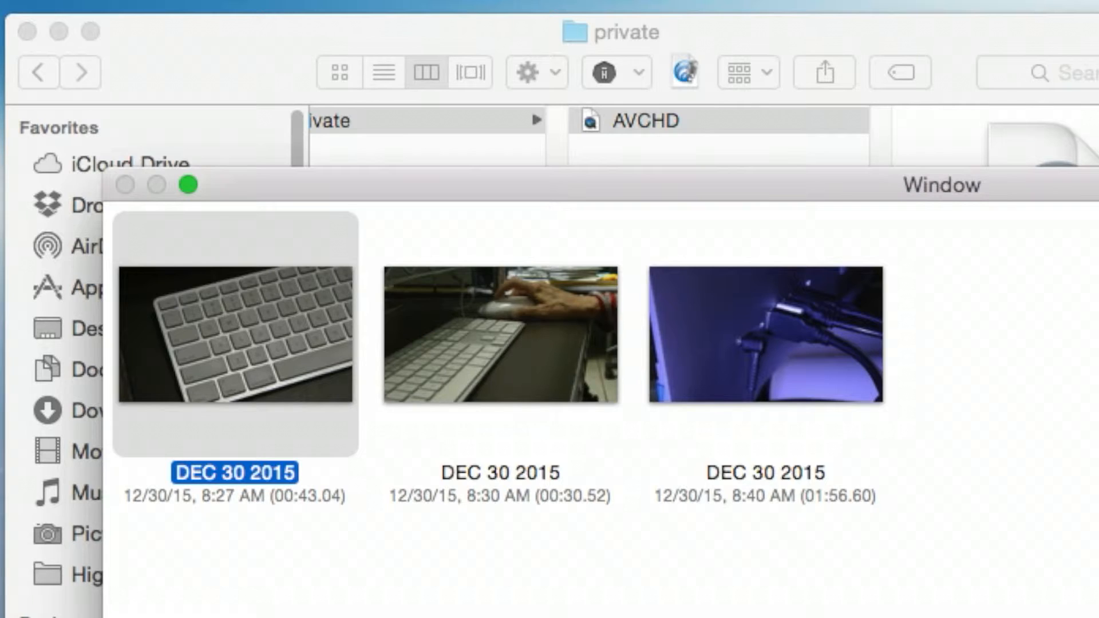
# - Open the selected 8:27 AM keyboard clip in its own window and preview part of its playback
pyautogui.press('Return')
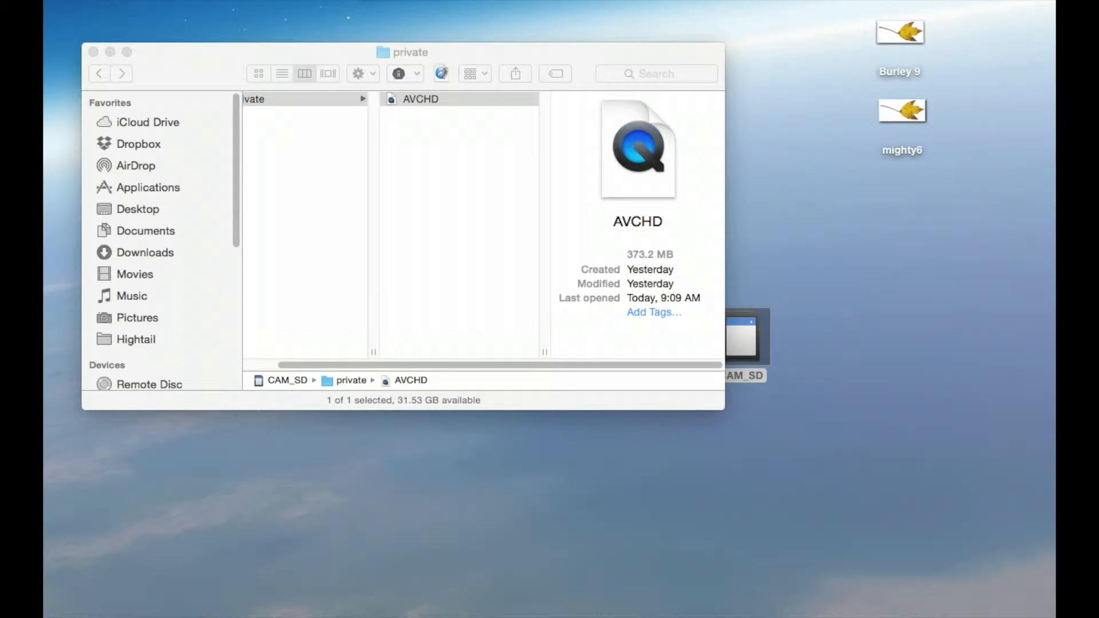
pyautogui.moveTo(46, 3); pyautogui.dragTo(410, 81)
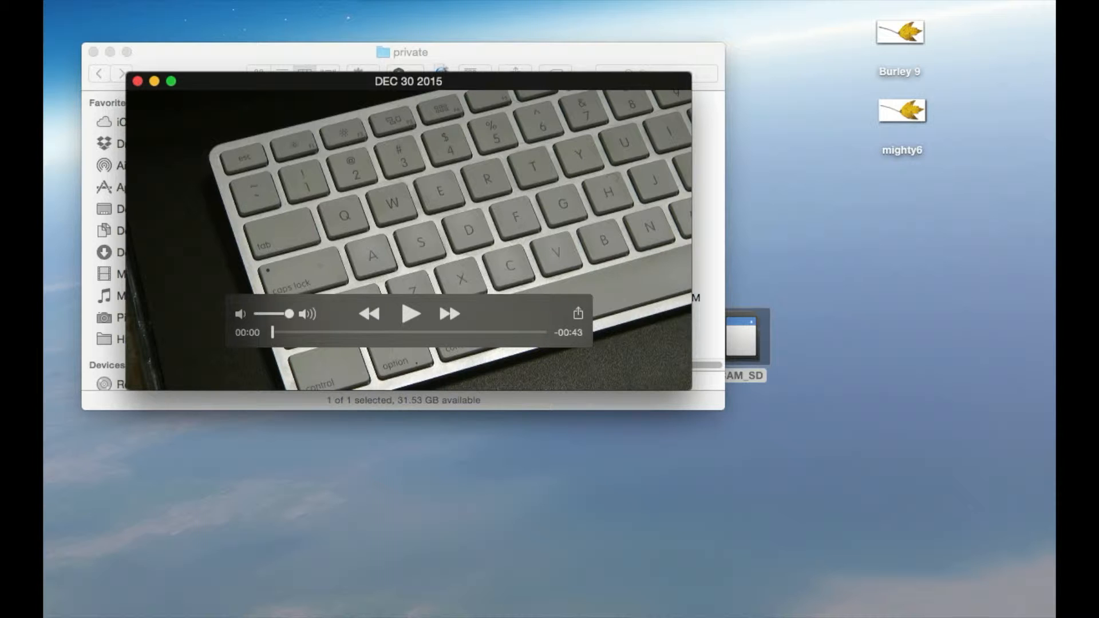
pyautogui.press('space')
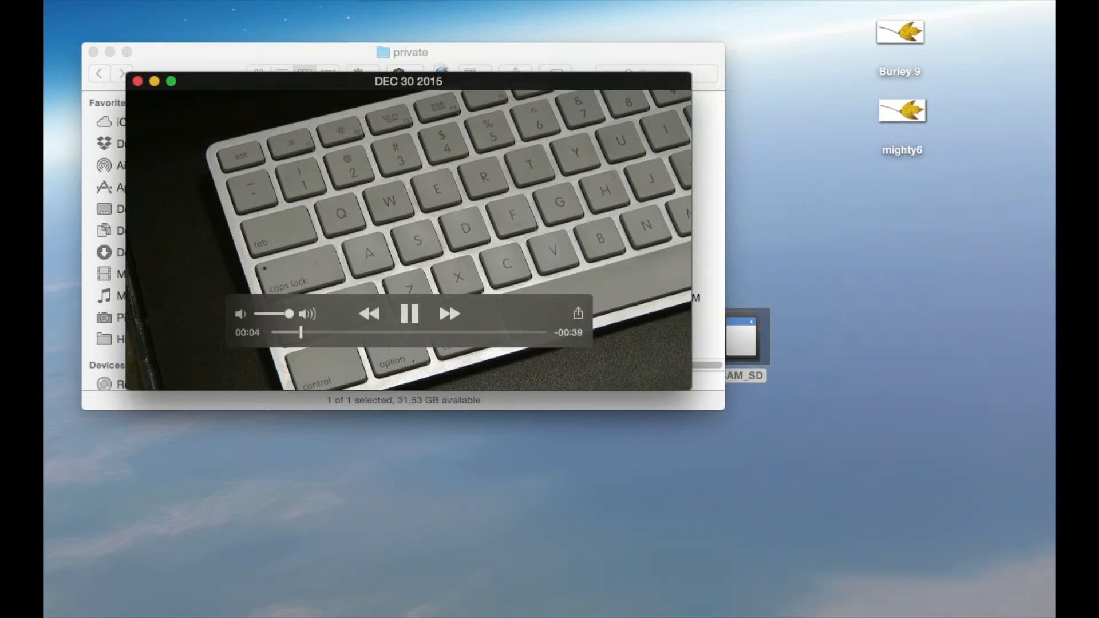
pyautogui.press('space')
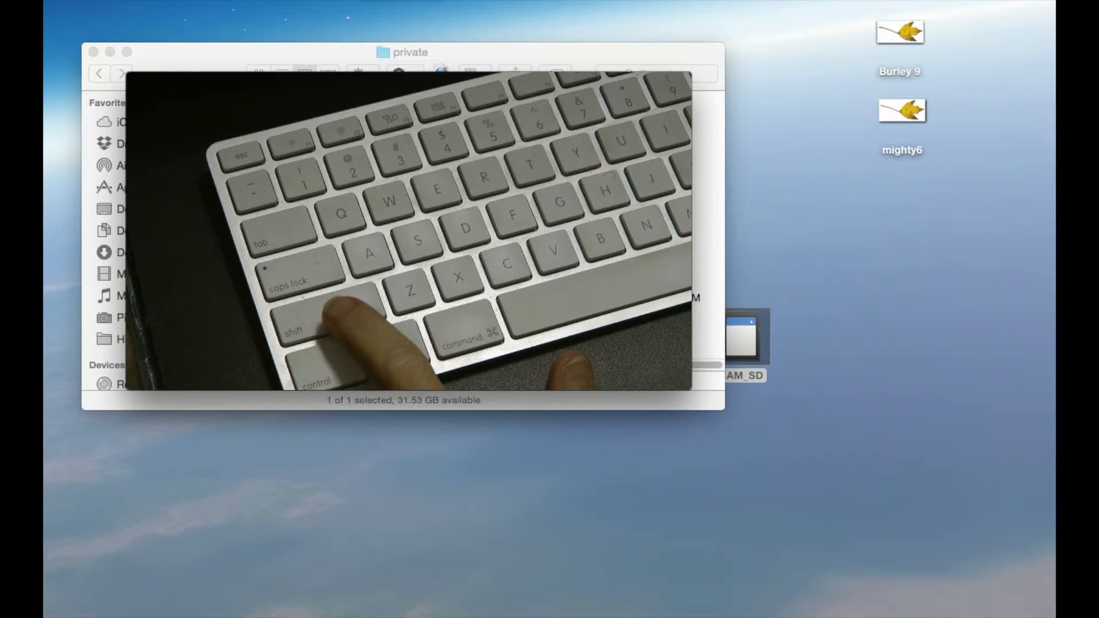
pyautogui.moveTo(309, 332); pyautogui.dragTo(367, 332)
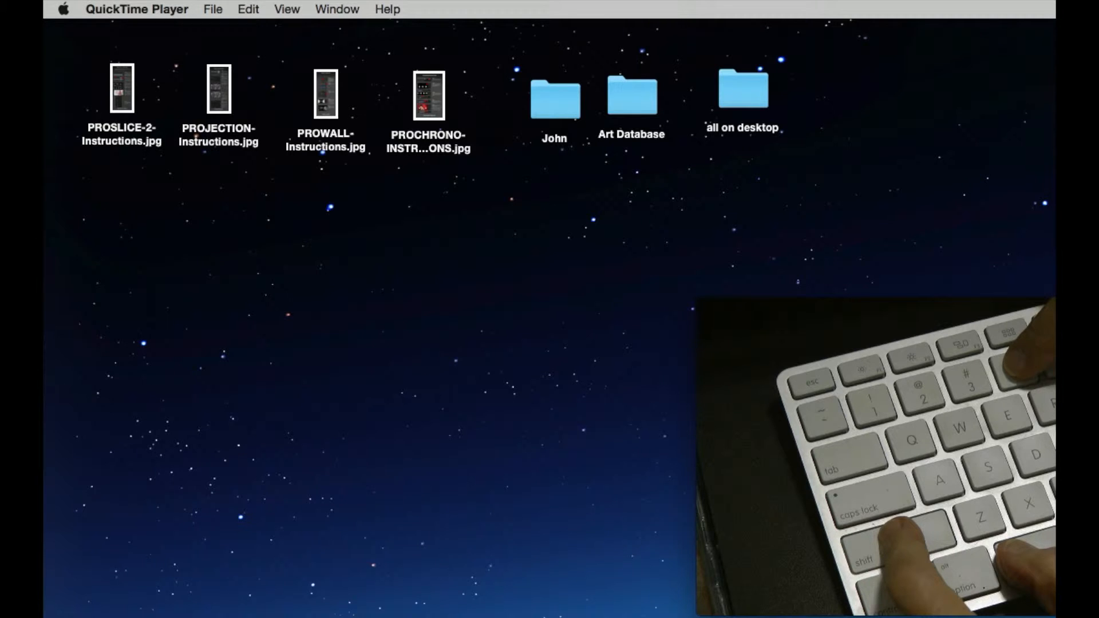
# - Examine the available export resolutions for the open clip, from 1080p down to 480p
pyautogui.click(213, 9)
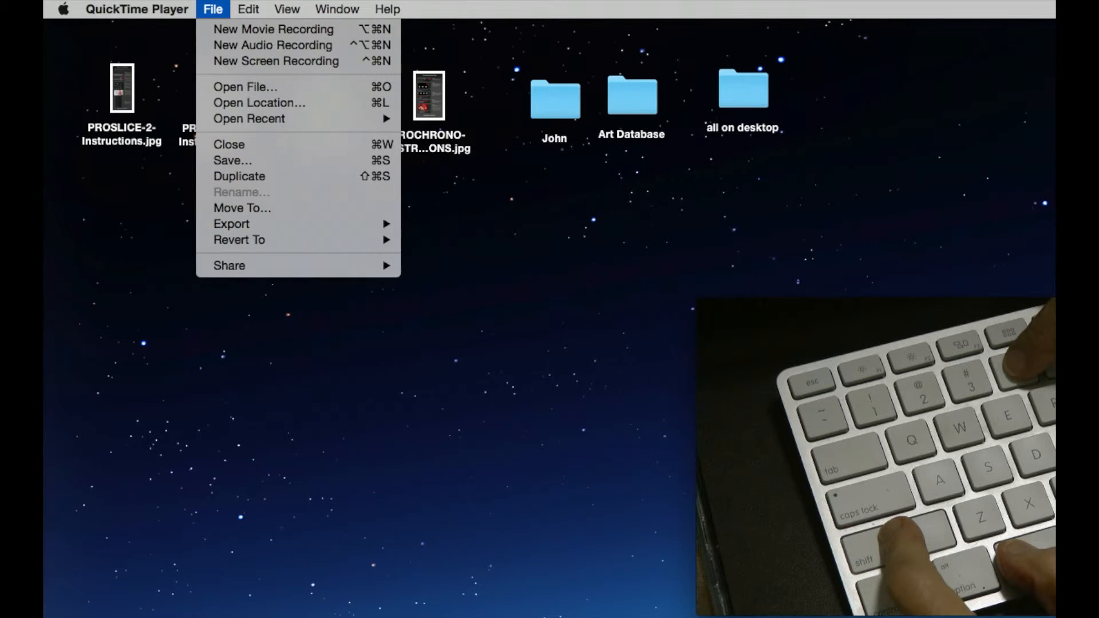
pyautogui.moveTo(232, 224)
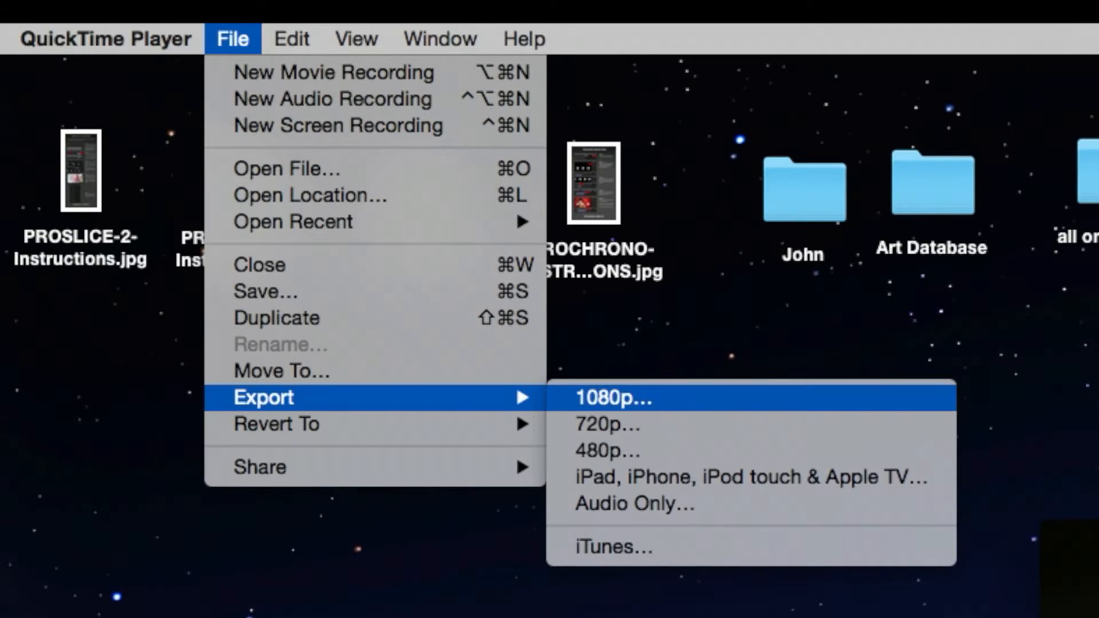
pyautogui.press('Down')
pyautogui.press('Down')
pyautogui.press('Up')
pyautogui.press('Up')
pyautogui.press('Down')
pyautogui.press('Down')
pyautogui.press('Up')
pyautogui.press('Up')
pyautogui.press('Down')
pyautogui.press('Down')
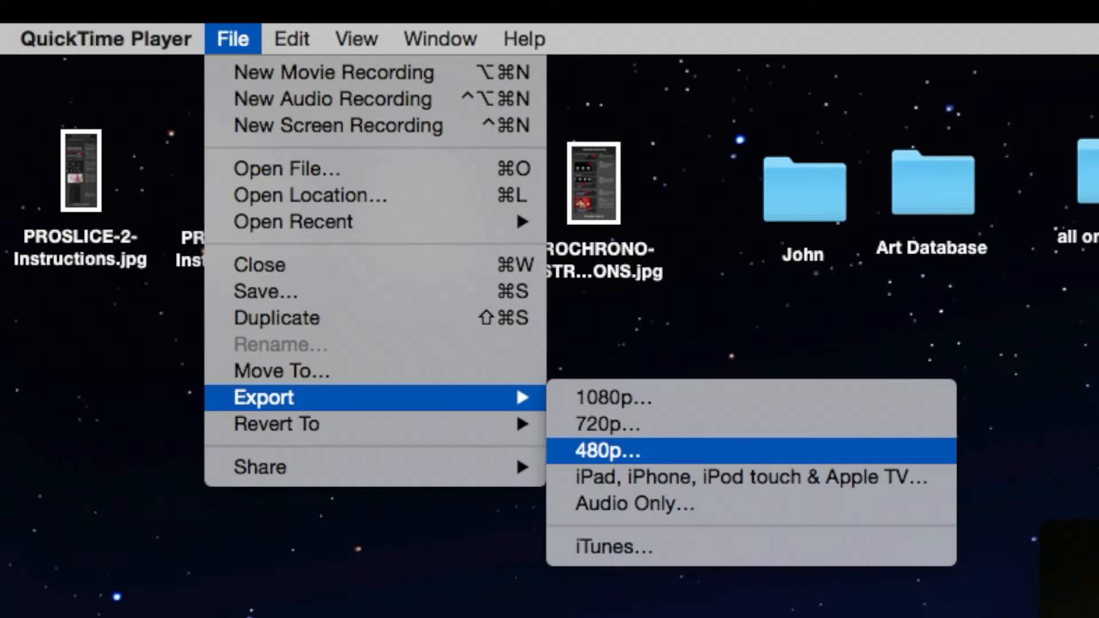
pyautogui.press('Up')
pyautogui.press('Up')
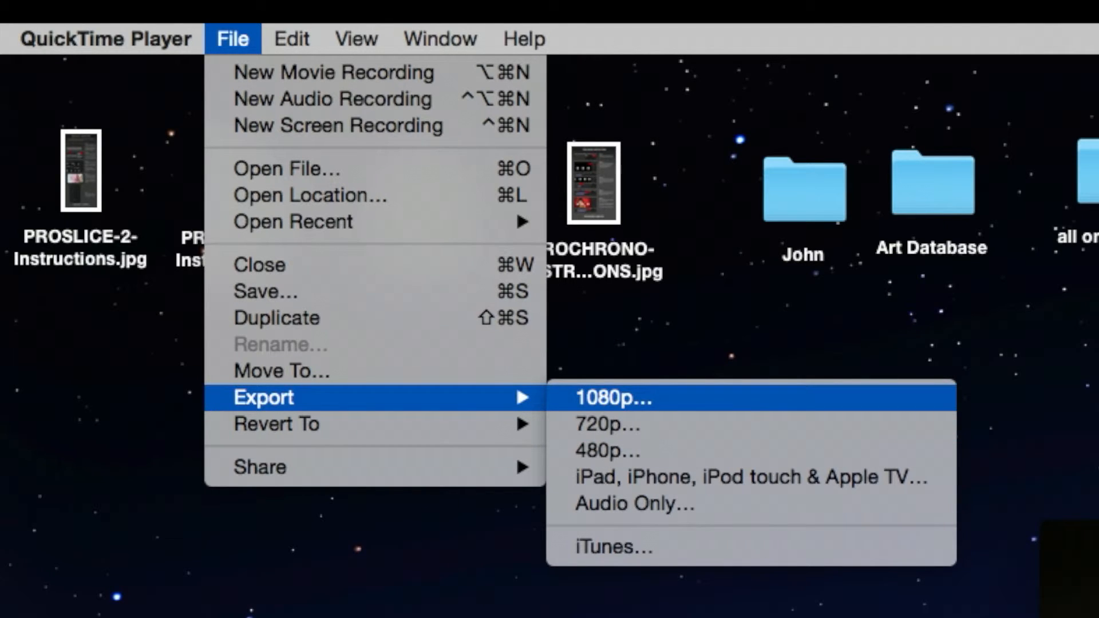
pyautogui.press('Down')
pyautogui.press('Down')
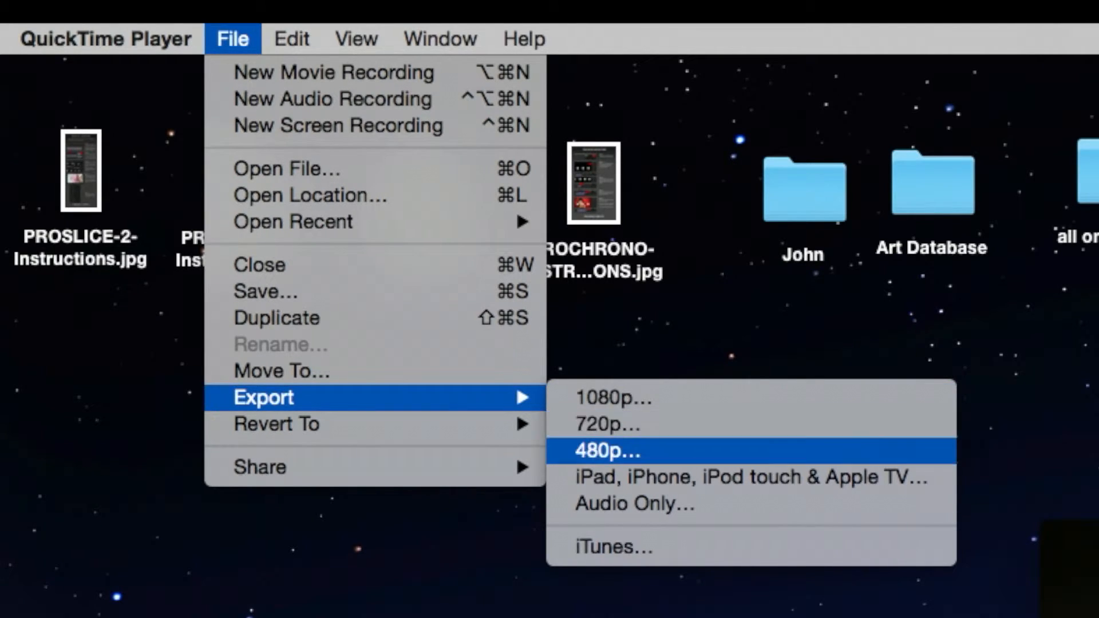
# - Start a 480p export of the open keyboard clip
pyautogui.press('Down')
pyautogui.press('Down')
pyautogui.press('Up')
pyautogui.press('Down')
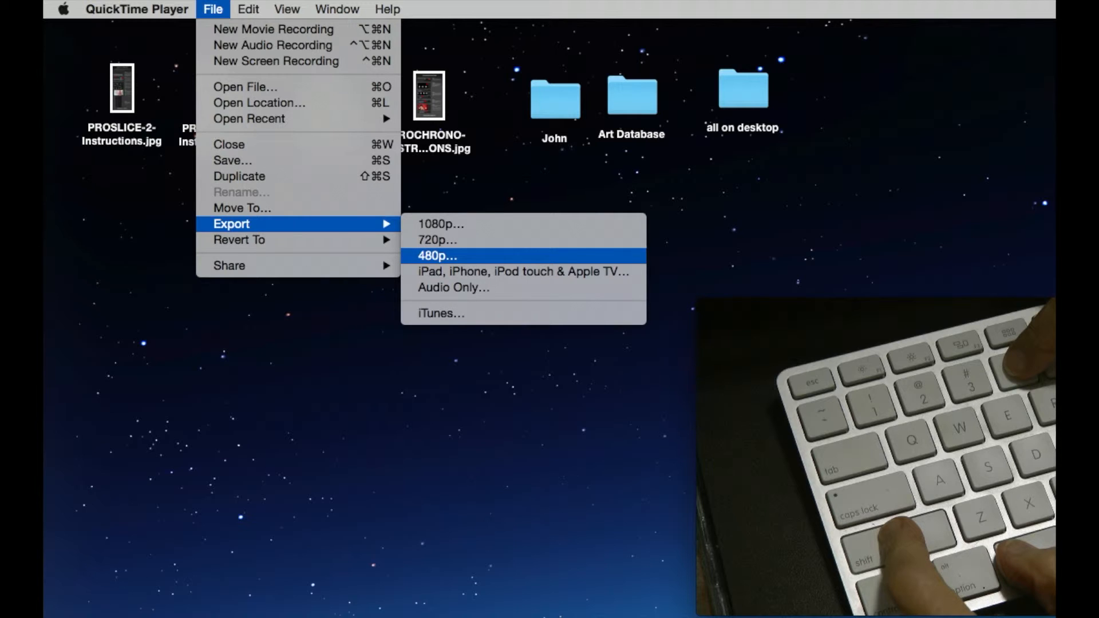
pyautogui.press('Return')
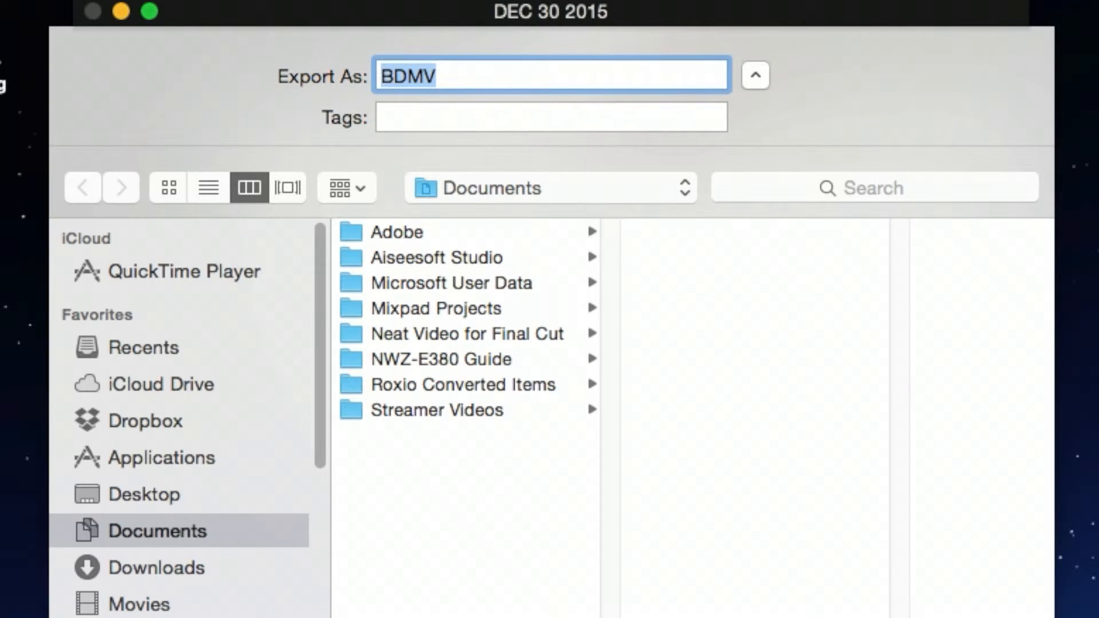
# - Name the exported movie keyboard and save it to the Desktop
pyautogui.write('keyboard')
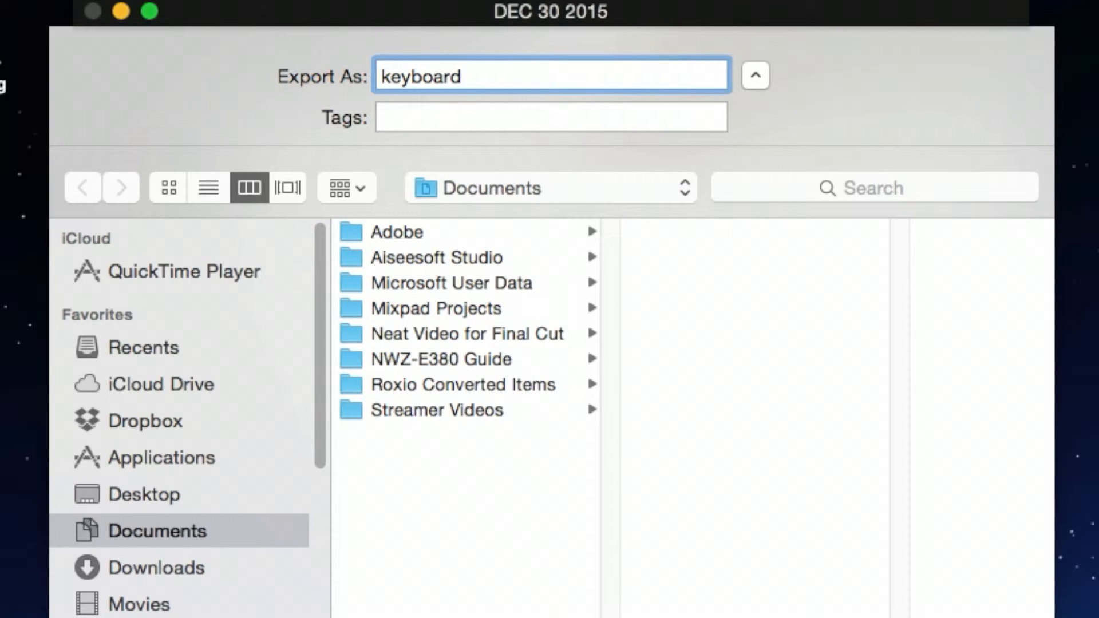
pyautogui.click(550, 189)
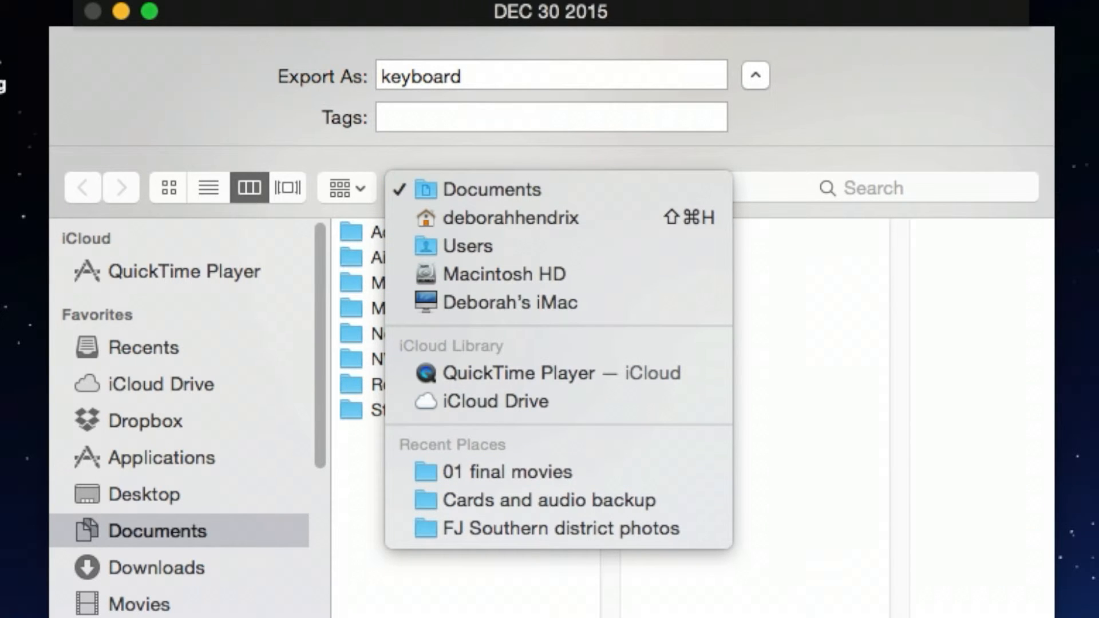
pyautogui.press('Escape')
pyautogui.click(144, 495)
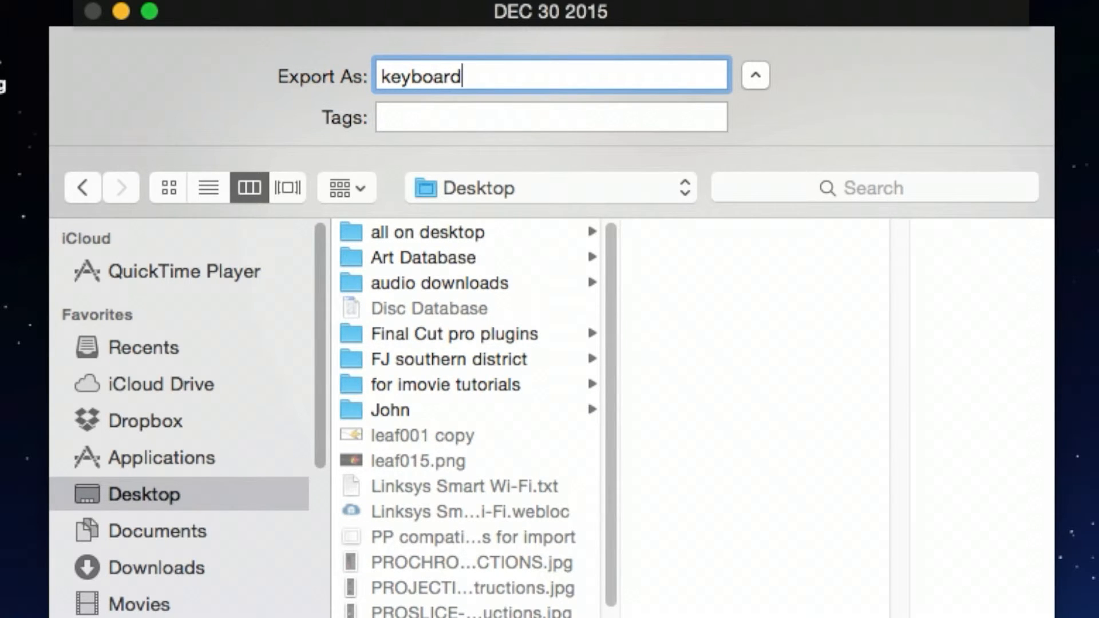
pyautogui.press('Return')
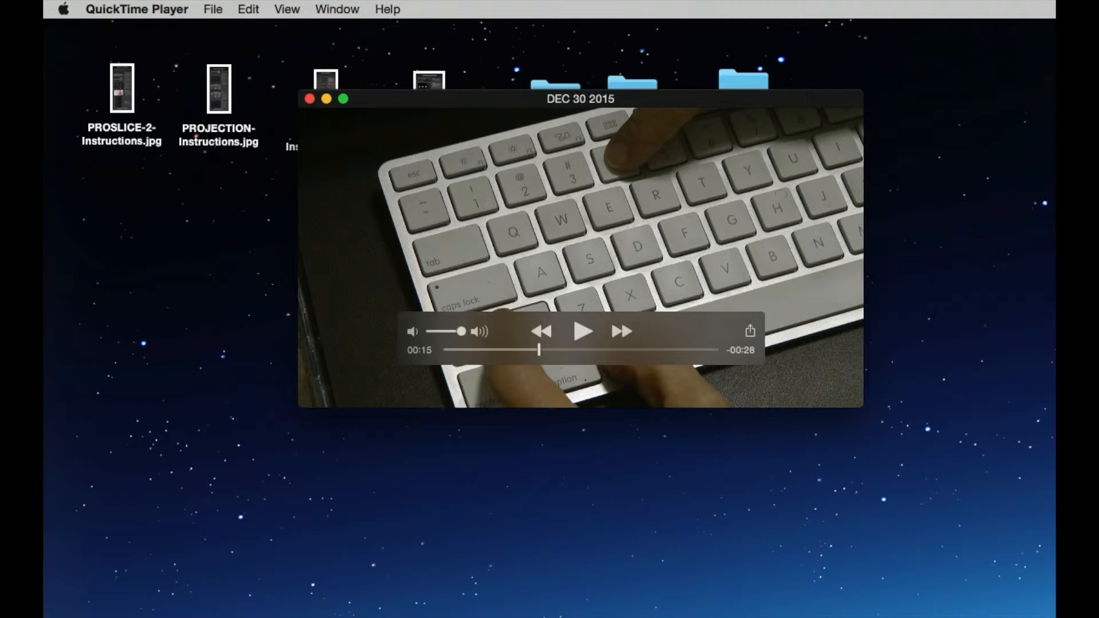
# - Close the source clip and place the exported keyboard file on the desktop below the PROCHRONO instructions image
pyautogui.press('super+w')
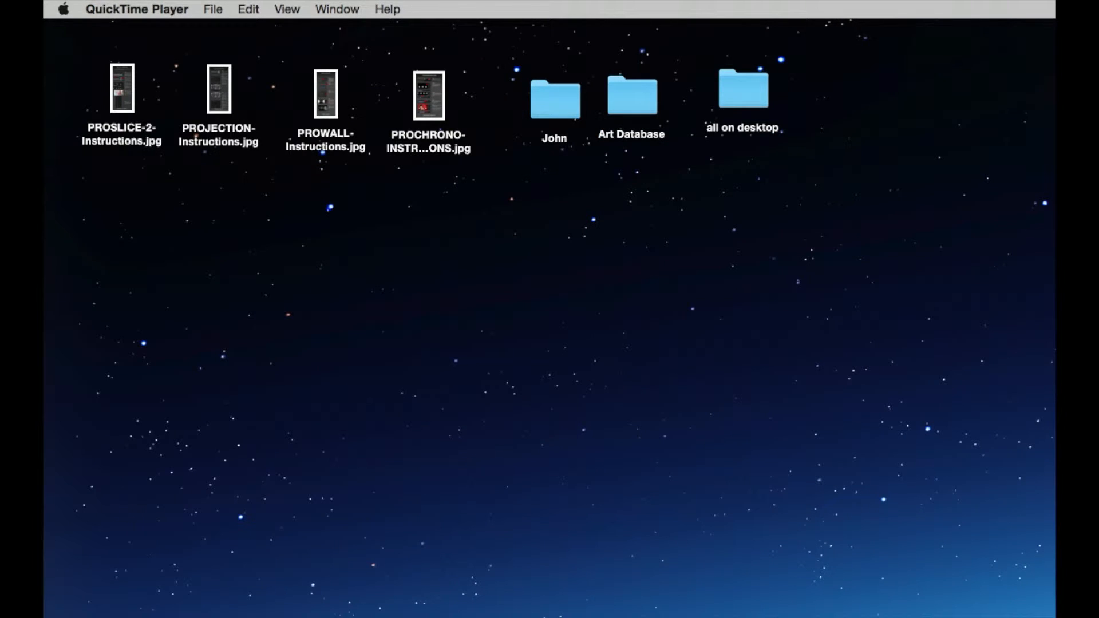
pyautogui.moveTo(1054, 349); pyautogui.dragTo(431, 232)
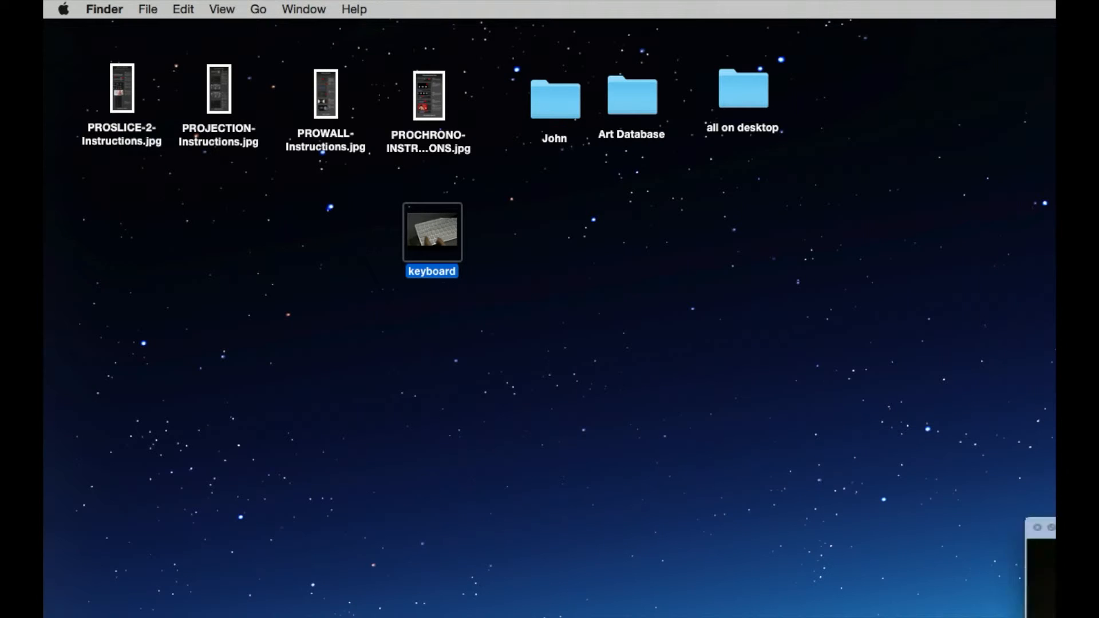
# - Preview the exported keyboard movie and display its file information
pyautogui.press('space')
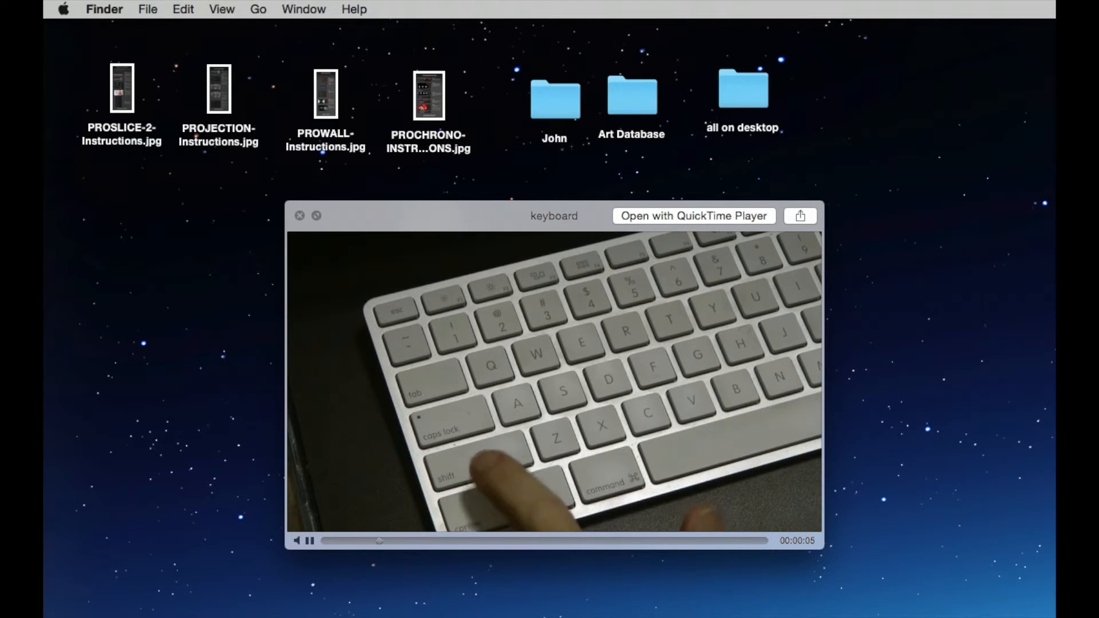
pyautogui.press('space')
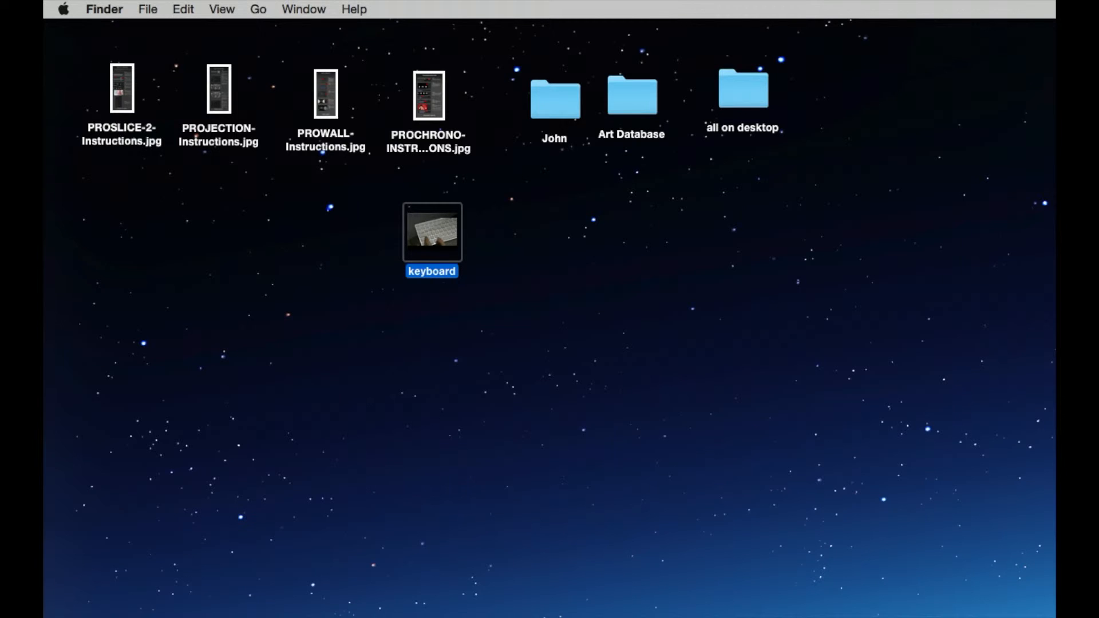
pyautogui.press('super+i')
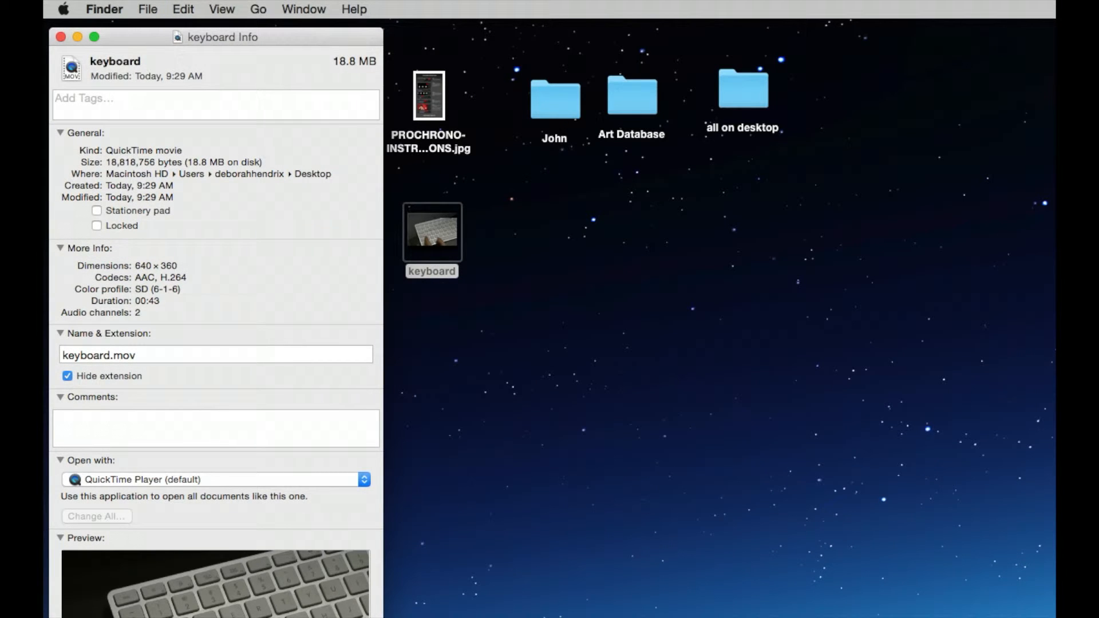
# - Close the keyboard movie's information window and move the movie file to another free spot on the desktop
pyautogui.moveTo(217, 37); pyautogui.dragTo(247, 93)
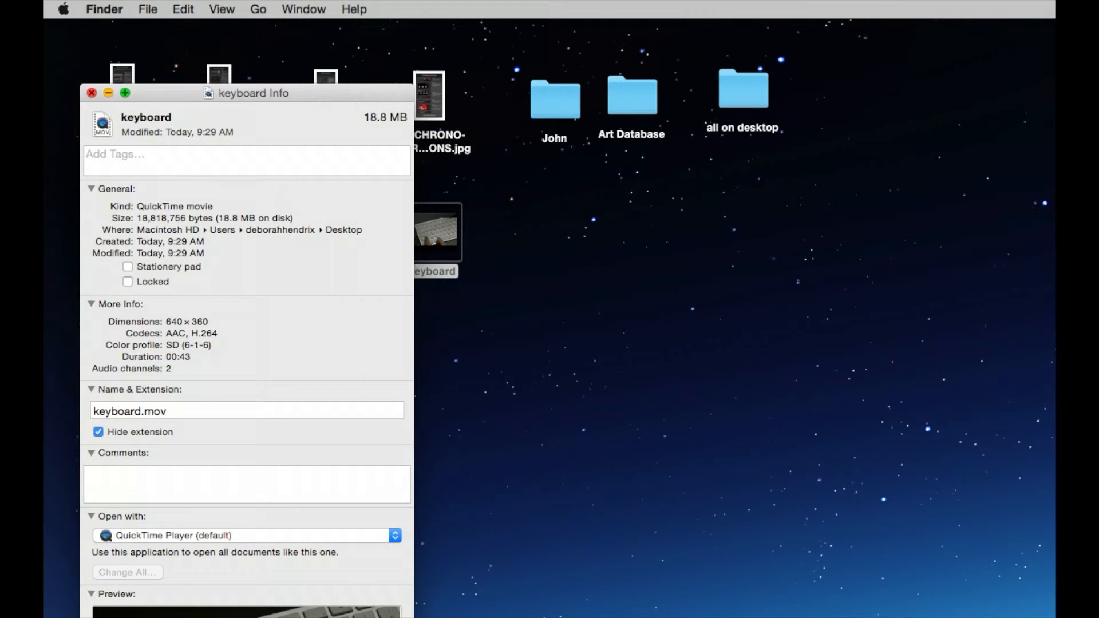
pyautogui.click(93, 94)
pyautogui.moveTo(434, 236); pyautogui.dragTo(271, 242)
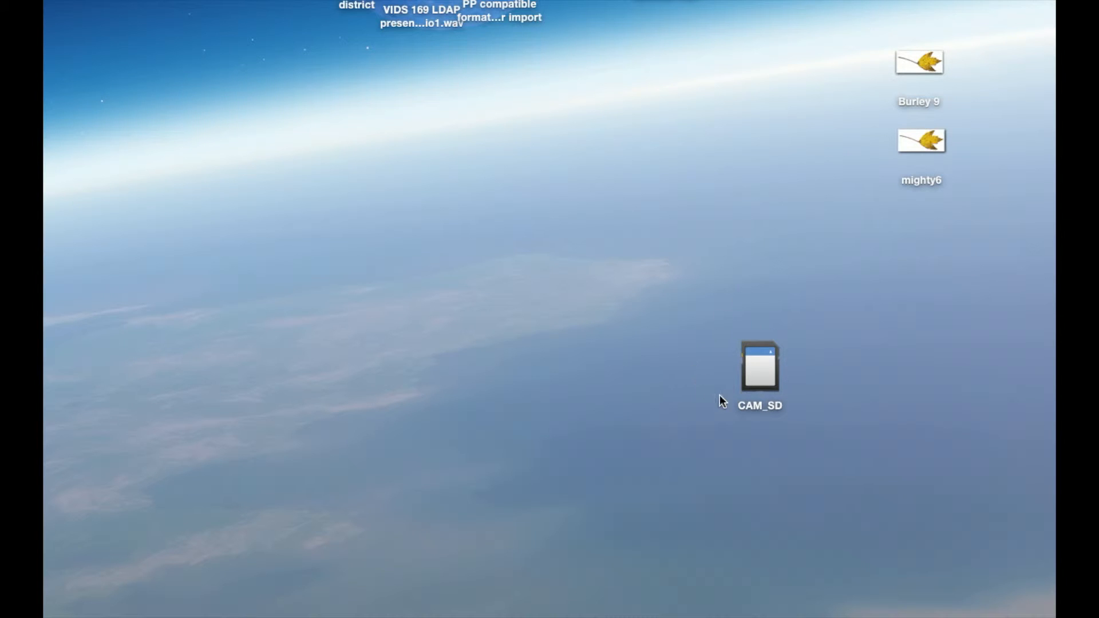
# - Open the CAM_SD card, look inside its private folder, and close the card's window
pyautogui.click(775, 361)
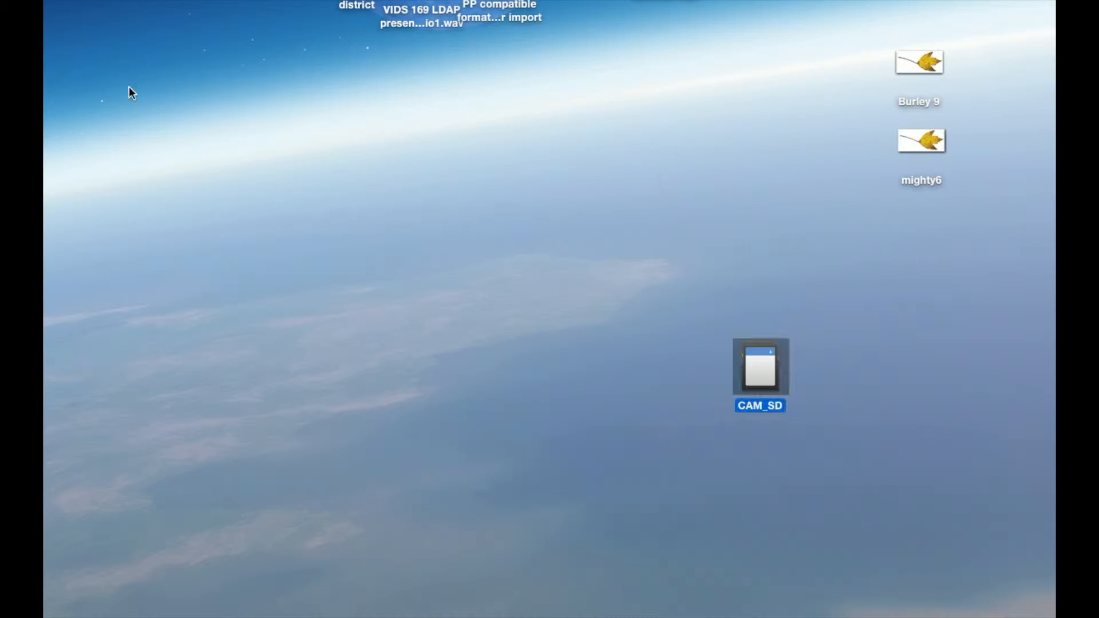
pyautogui.moveTo(761, 360); pyautogui.dragTo(781, 310)
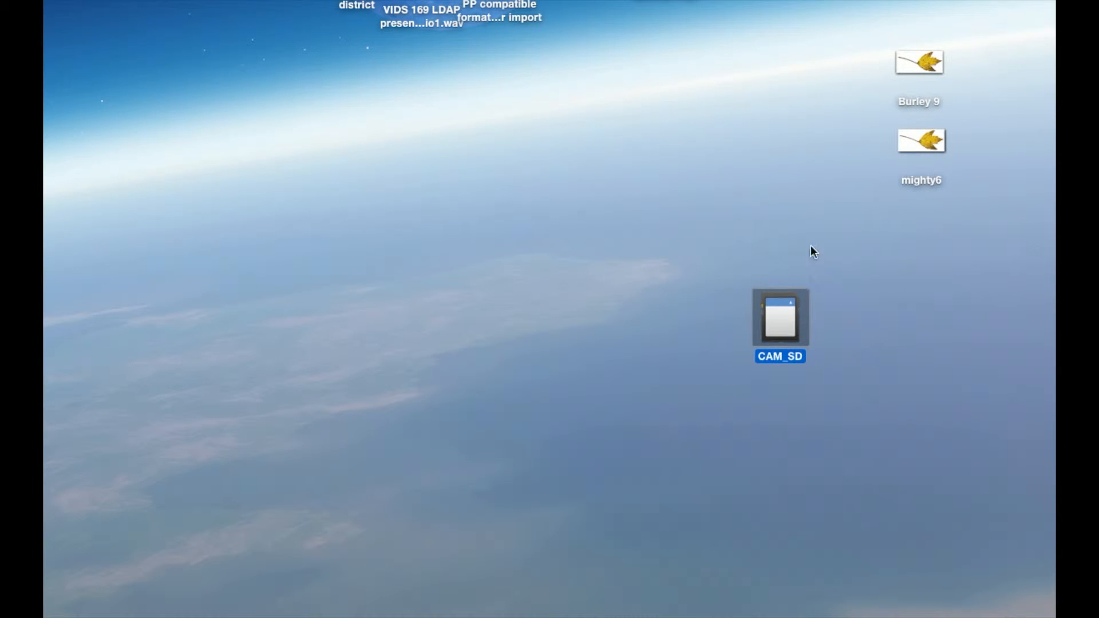
pyautogui.doubleClick(783, 309)
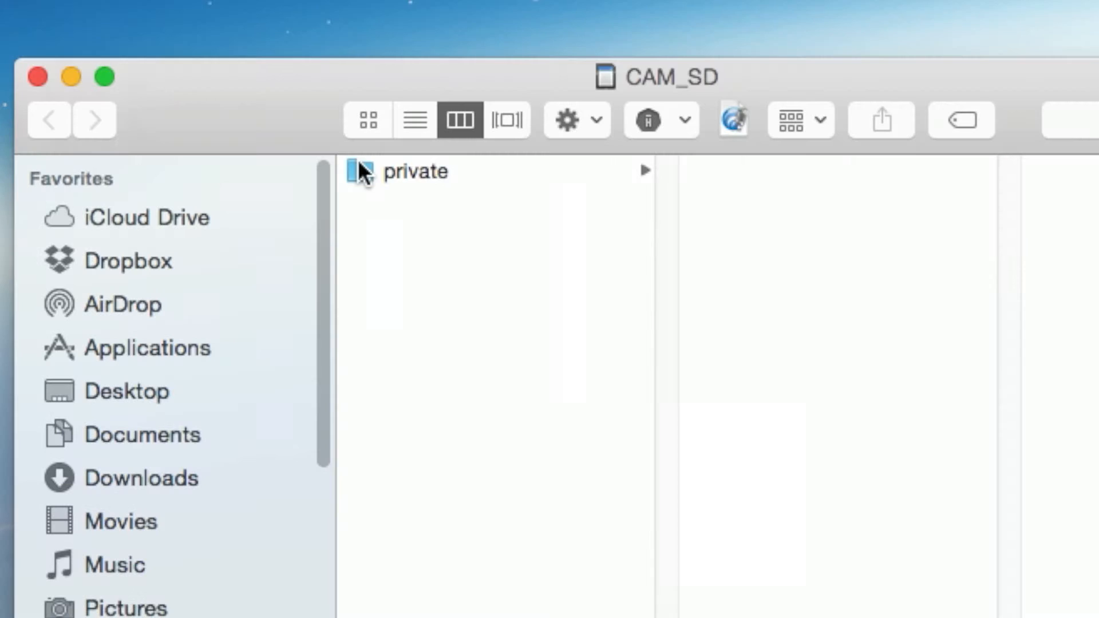
pyautogui.click(279, 134)
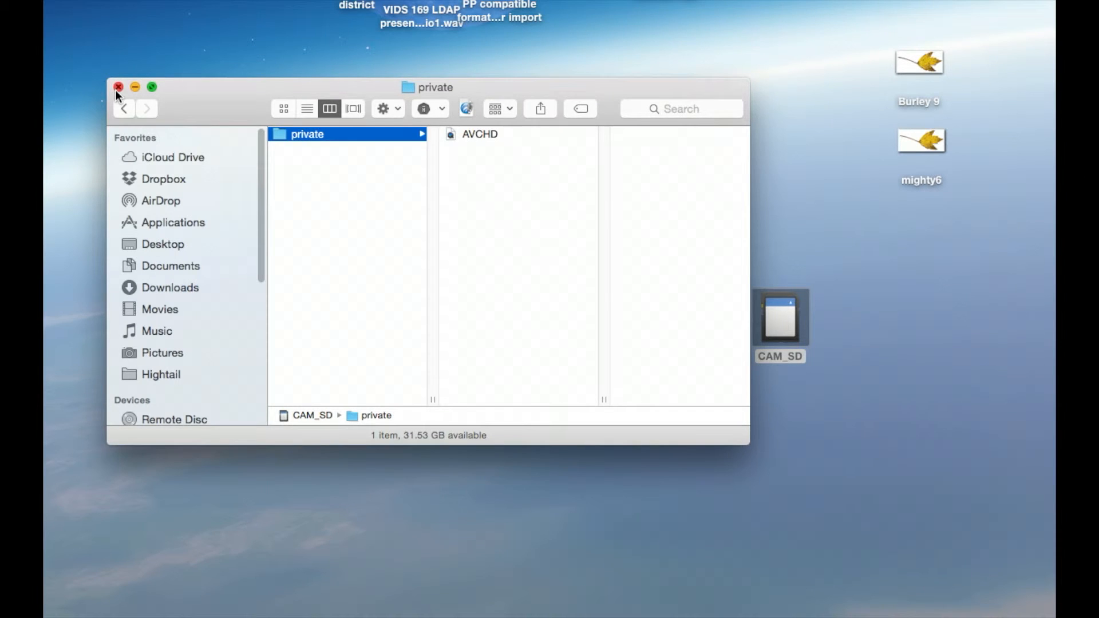
pyautogui.click(37, 77)
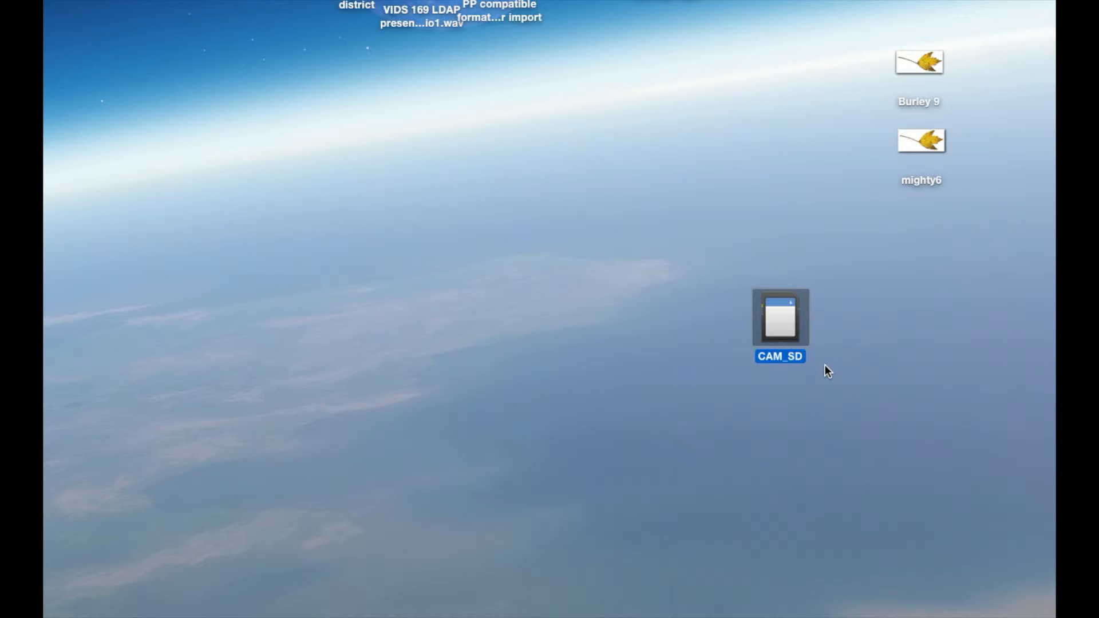
# - Move the CAM_SD icon nearer the drive icons and copy the entire card
pyautogui.moveTo(781, 301); pyautogui.dragTo(714, 173)
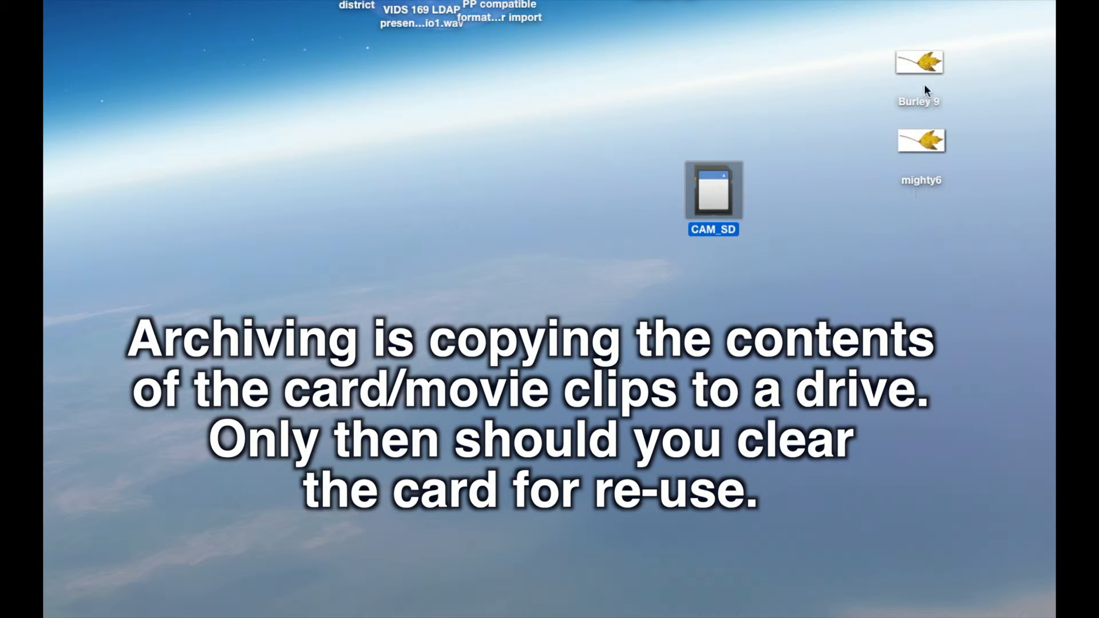
pyautogui.rightClick(709, 182)
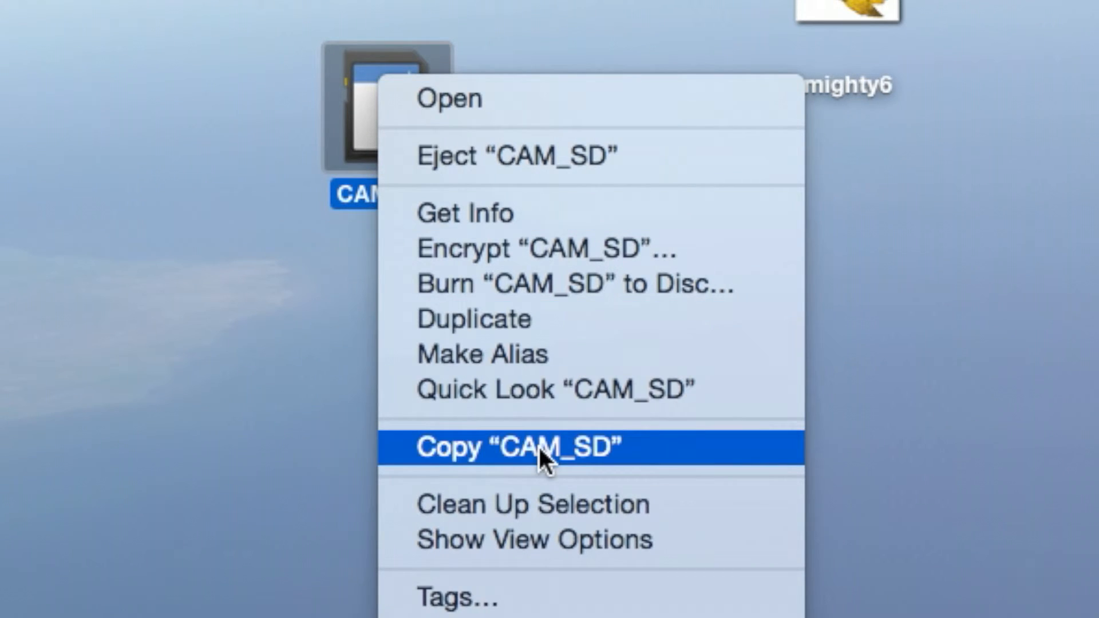
pyautogui.click(445, 447)
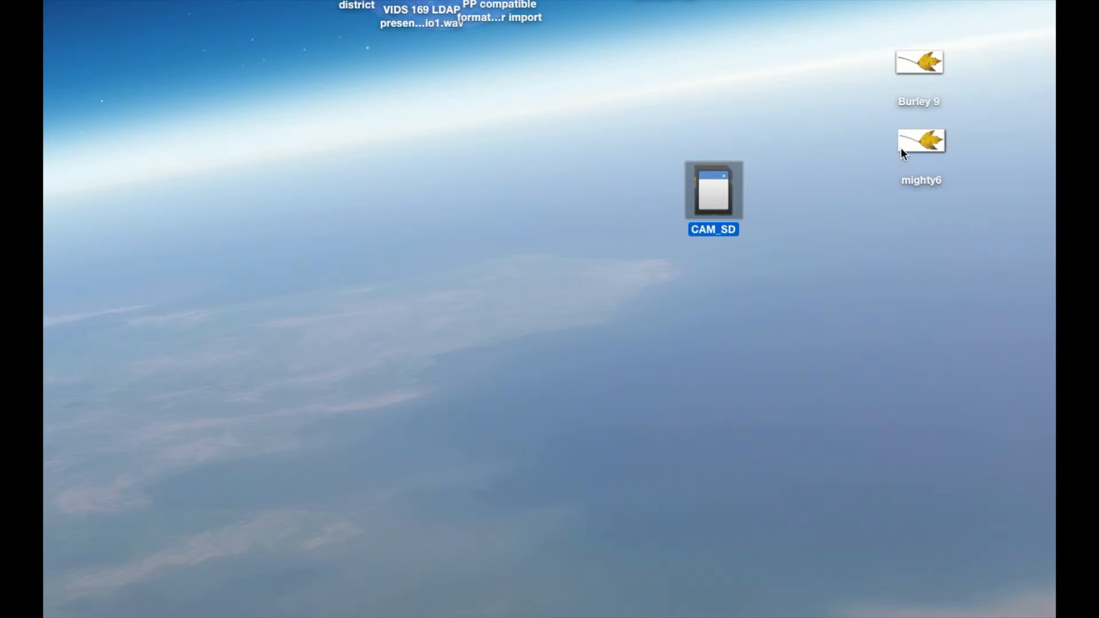
# - Open the Burley 9 drive and paste the copied CAM_SD card into its top level
pyautogui.click(906, 143)
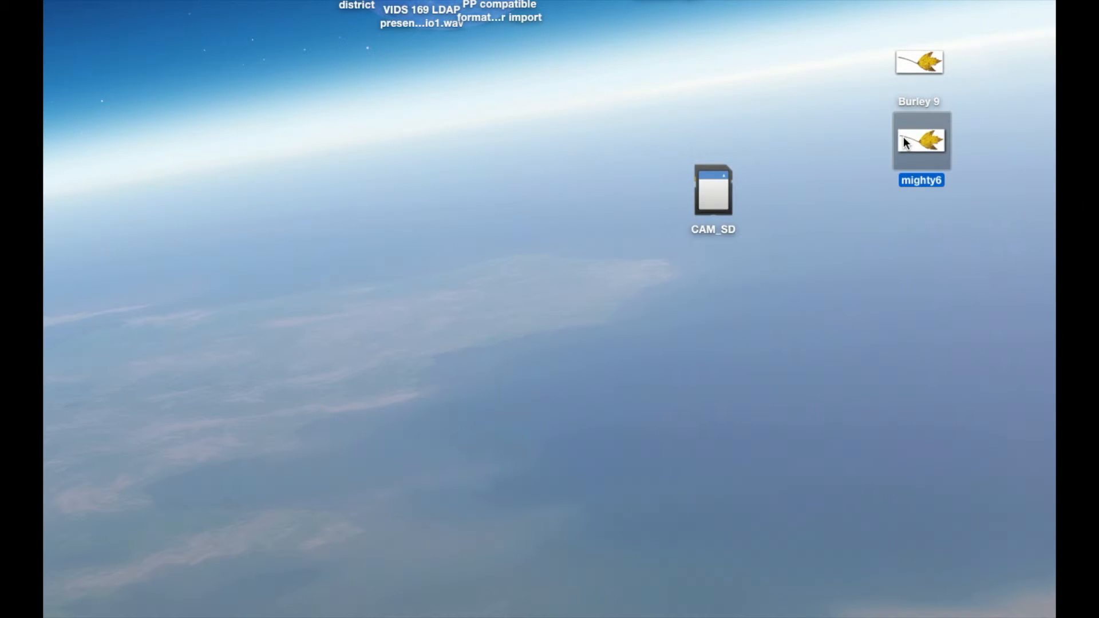
pyautogui.doubleClick(908, 56)
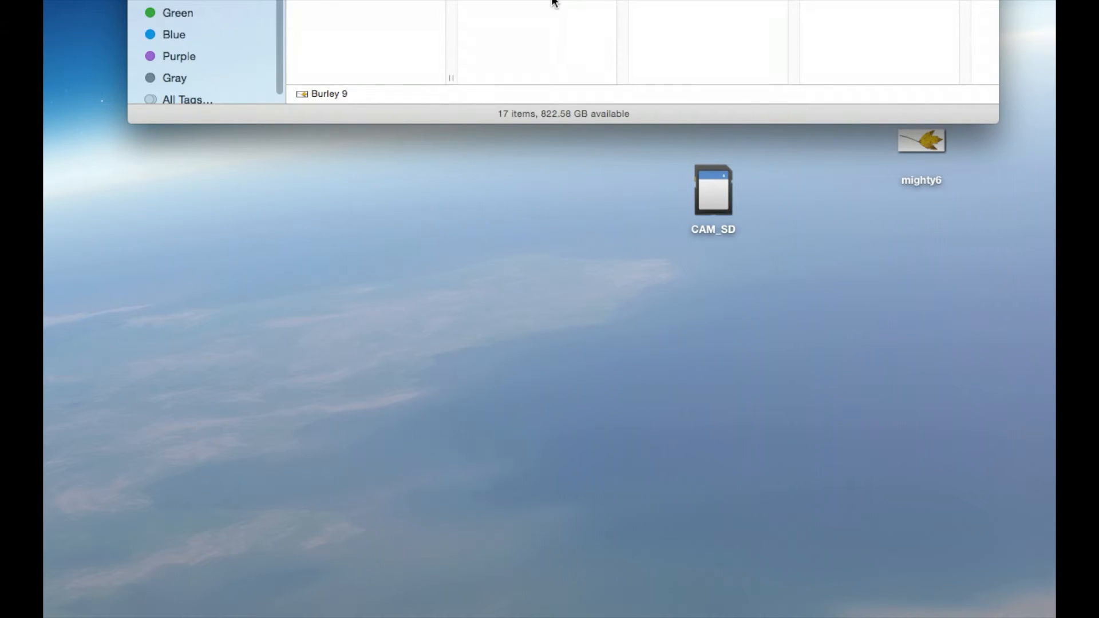
pyautogui.moveTo(638, 0); pyautogui.dragTo(649, 250)
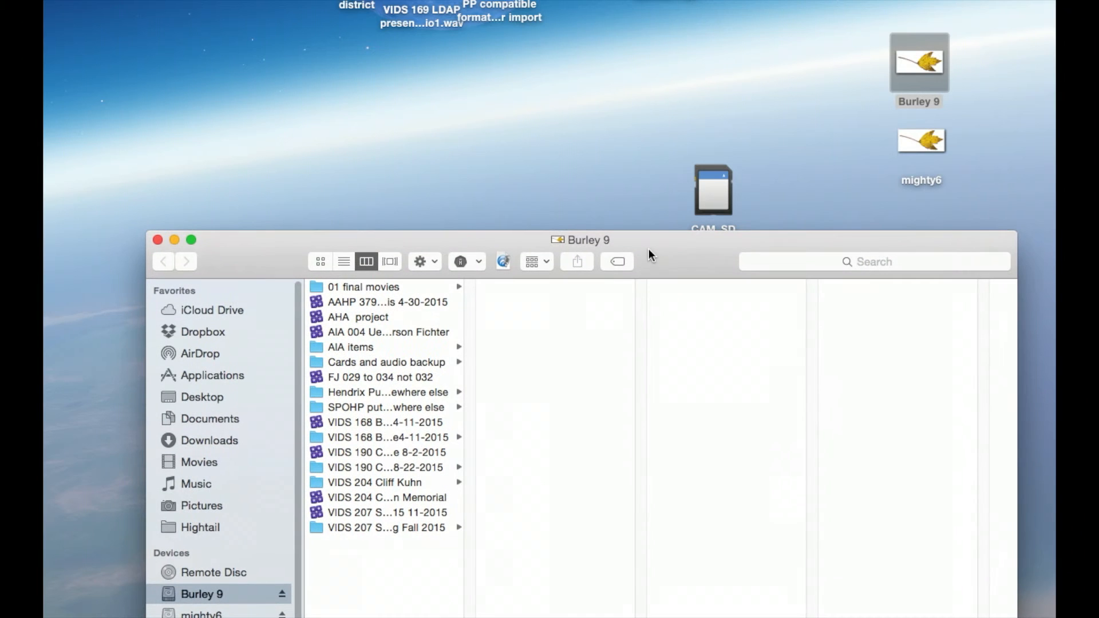
pyautogui.moveTo(263, 271); pyautogui.dragTo(264, 283)
pyautogui.moveTo(711, 176); pyautogui.dragTo(763, 49)
pyautogui.moveTo(679, 245); pyautogui.dragTo(670, 157)
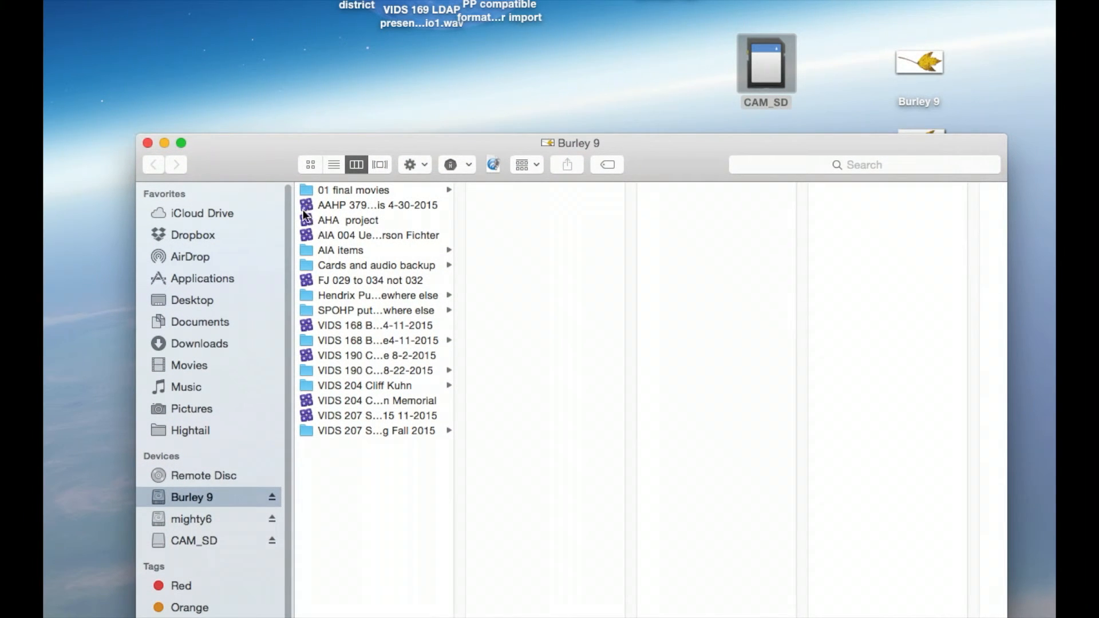
pyautogui.rightClick(327, 451)
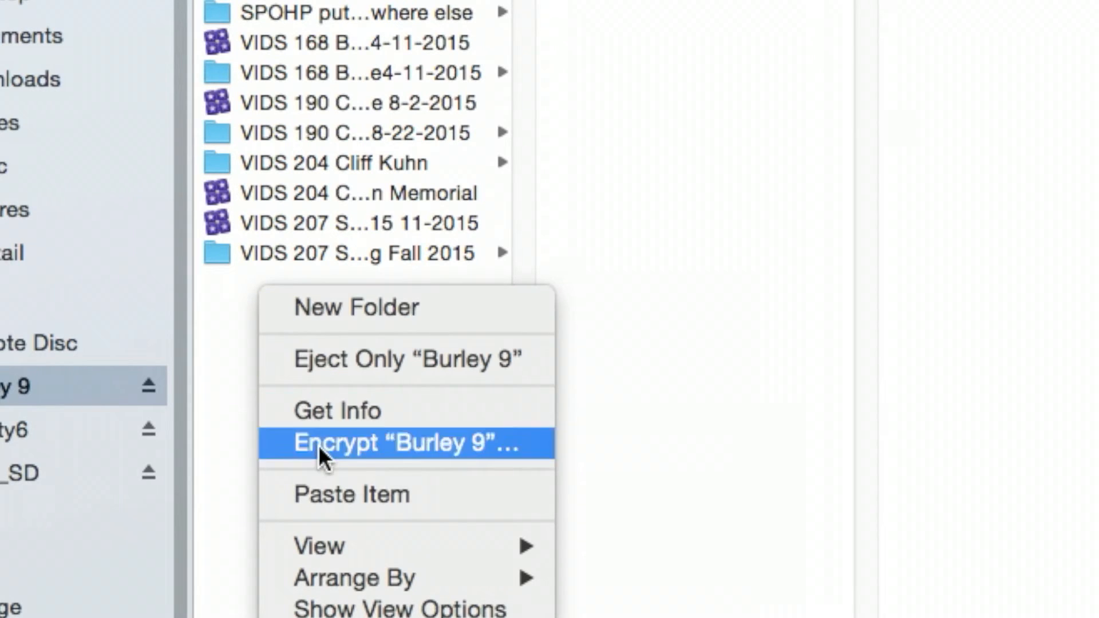
pyautogui.click(319, 494)
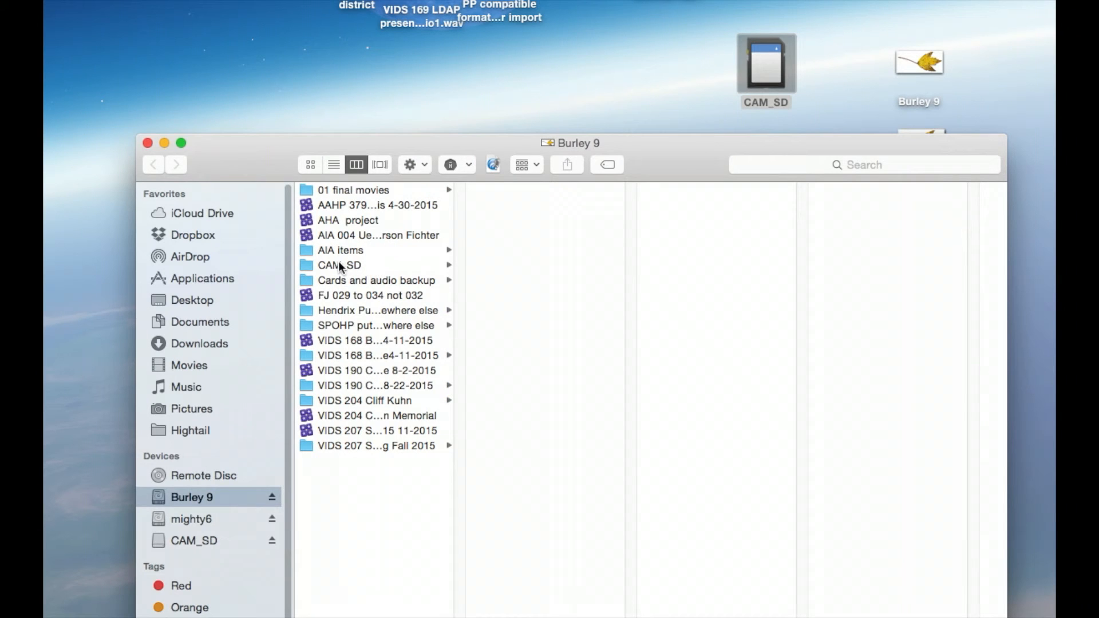
# - Rename the CAM_SD folder copied to the Burley 9 drive as keyboard video
pyautogui.click(308, 265)
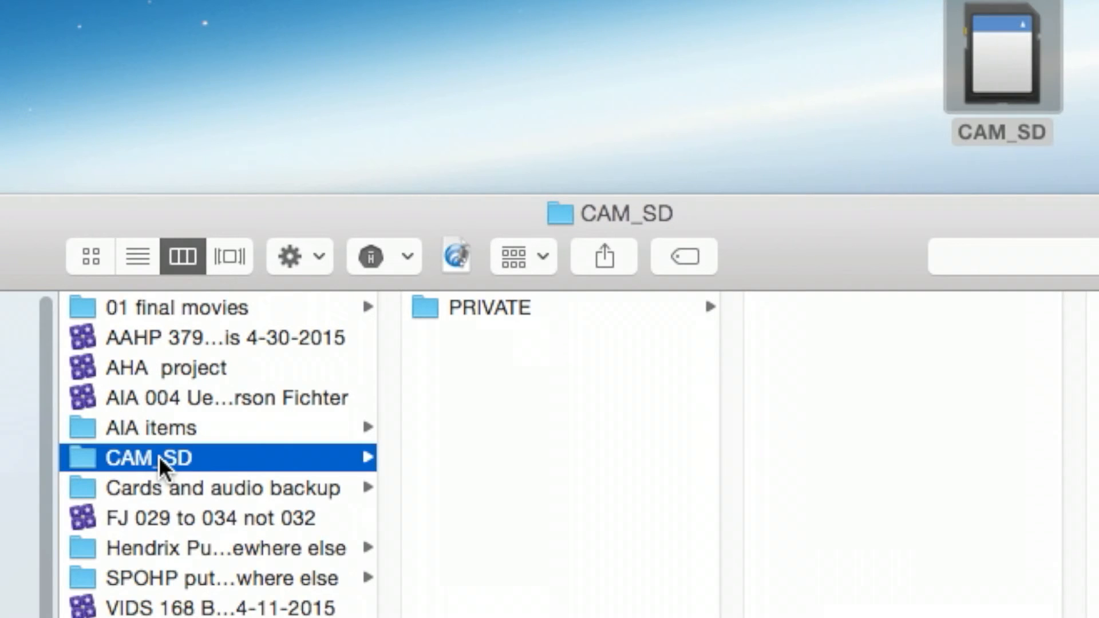
pyautogui.click(159, 456)
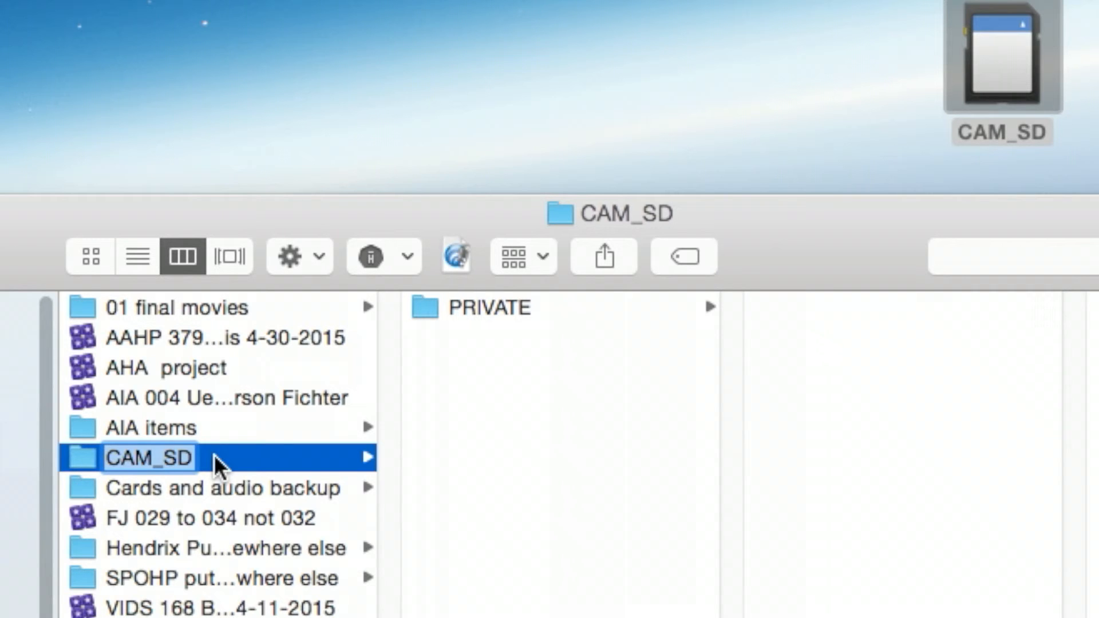
pyautogui.write('keyboard')
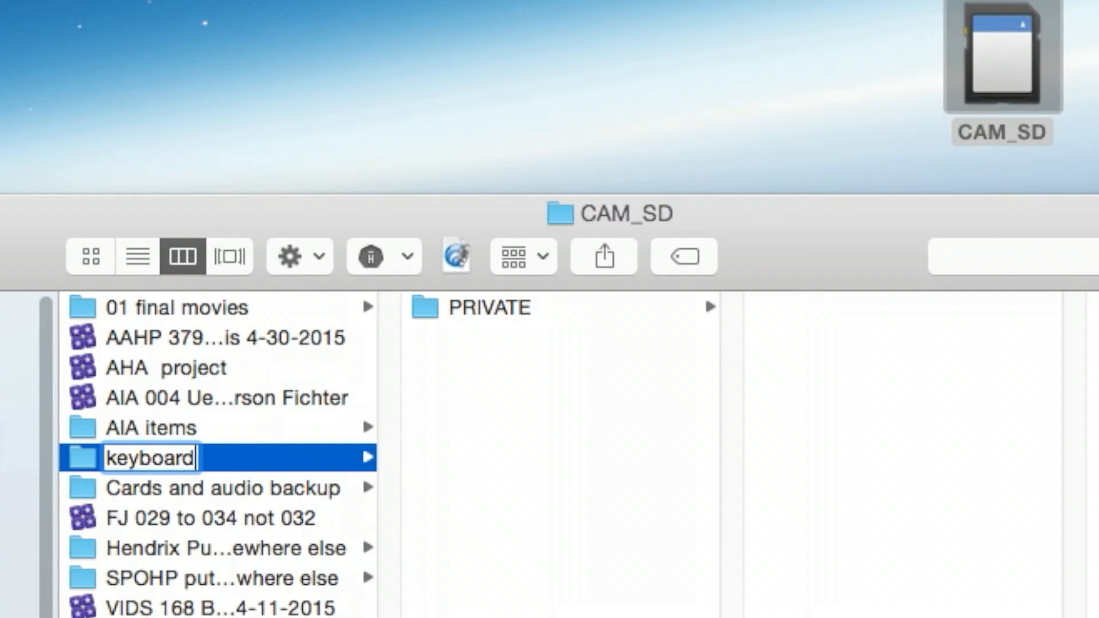
pyautogui.write(' video')
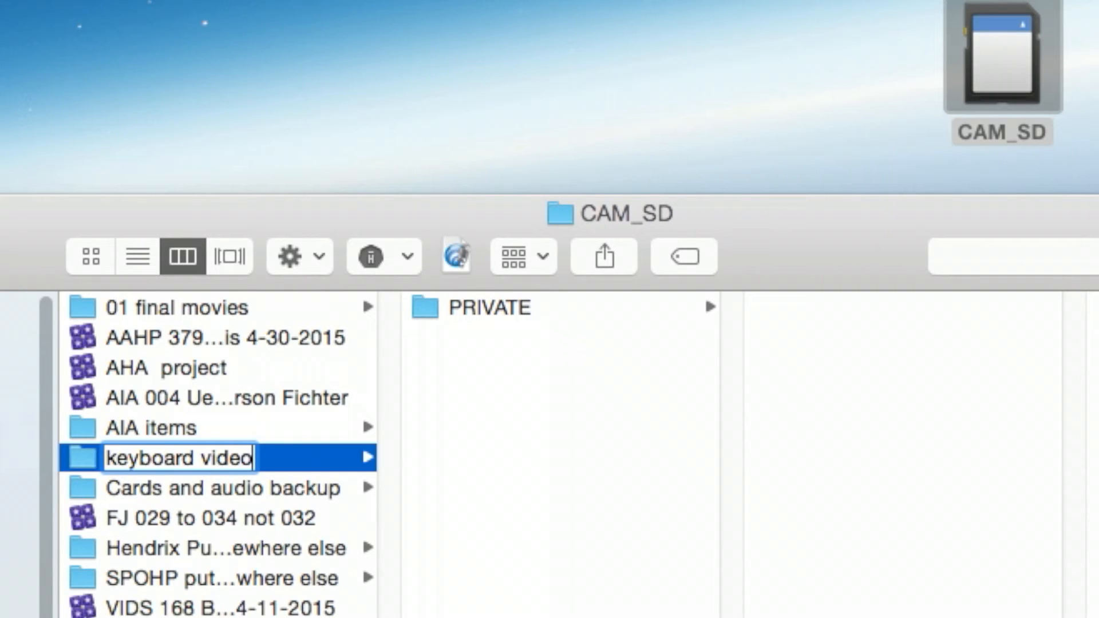
pyautogui.press('Return')
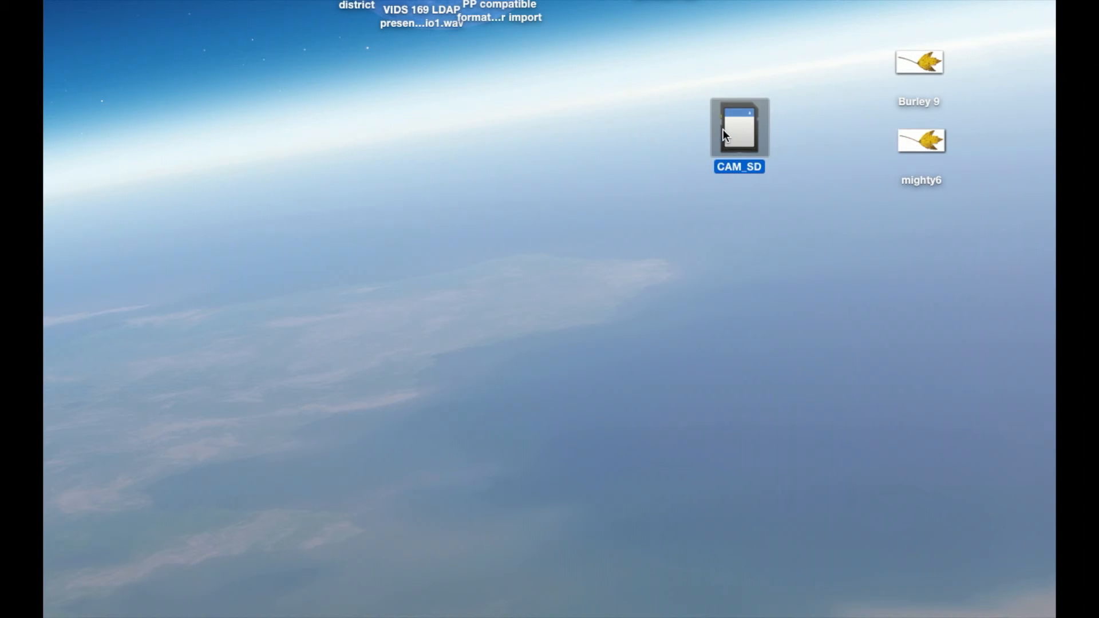
# - Eject only the CAM_SD card from the computer
pyautogui.moveTo(737, 126); pyautogui.dragTo(734, 129)
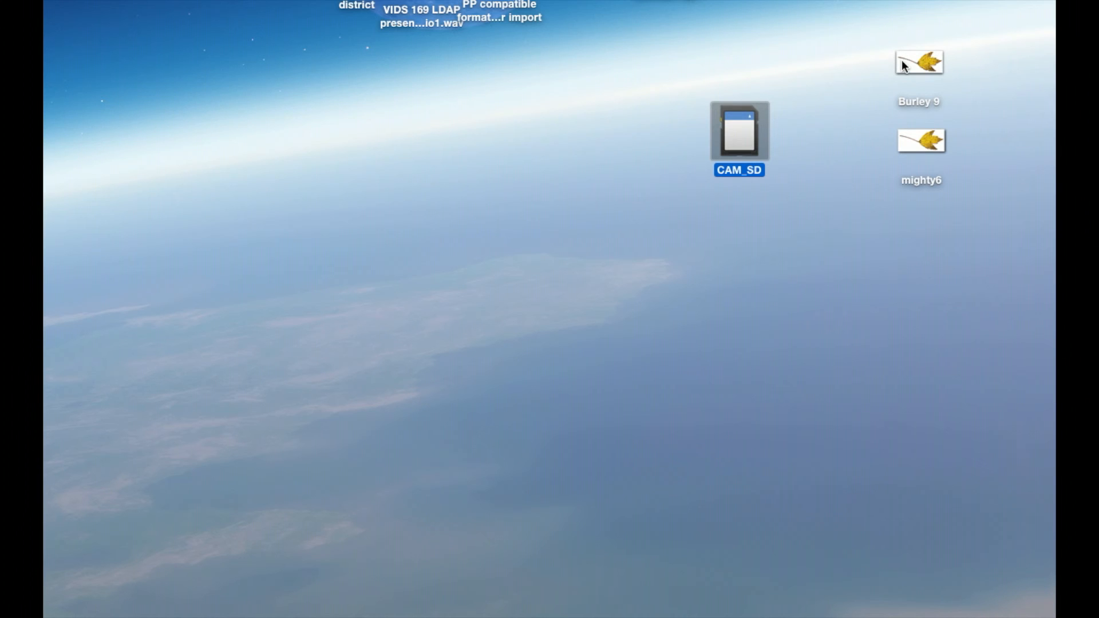
pyautogui.click(857, 96)
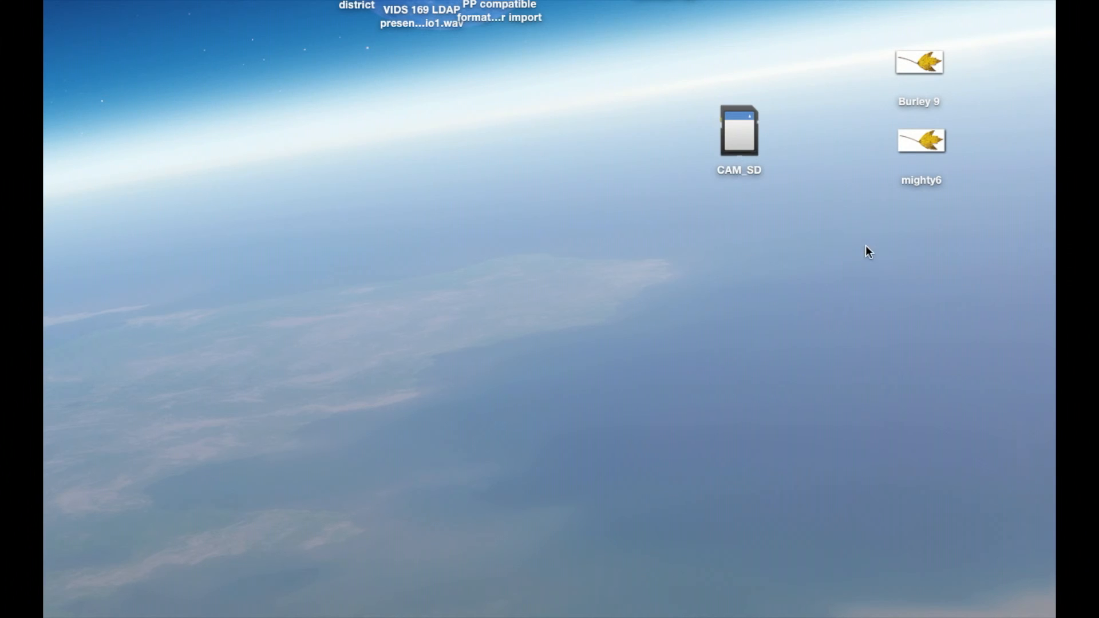
pyautogui.click(744, 138)
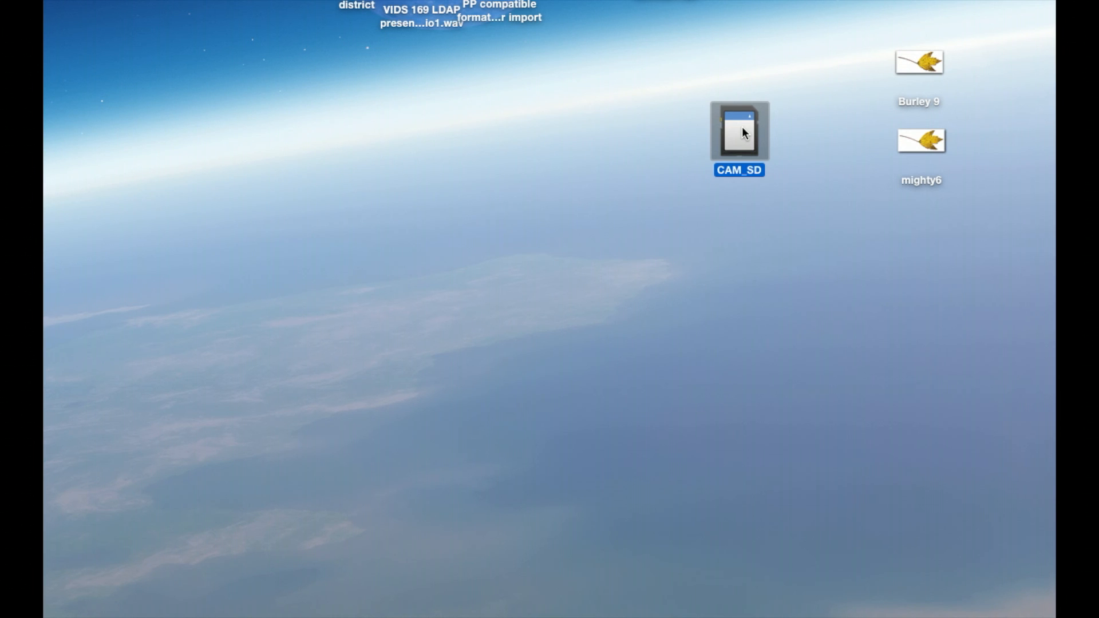
pyautogui.moveTo(742, 126)
pyautogui.mouseDown()
pyautogui.moveTo(850, 292)
pyautogui.moveTo(752, 124)
pyautogui.mouseUp()
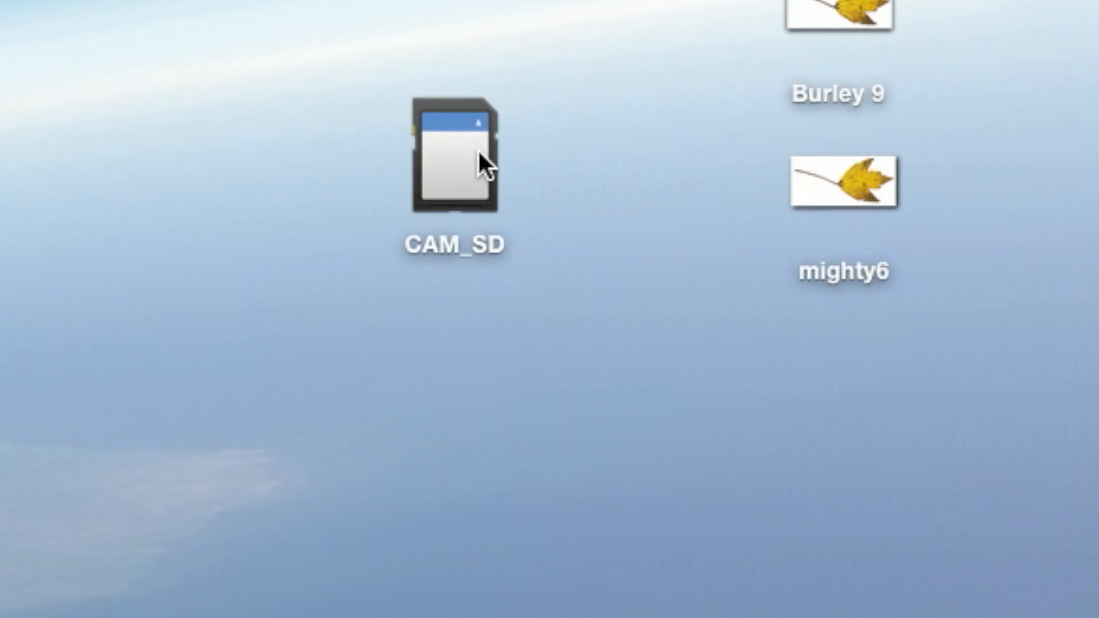
pyautogui.rightClick(458, 147)
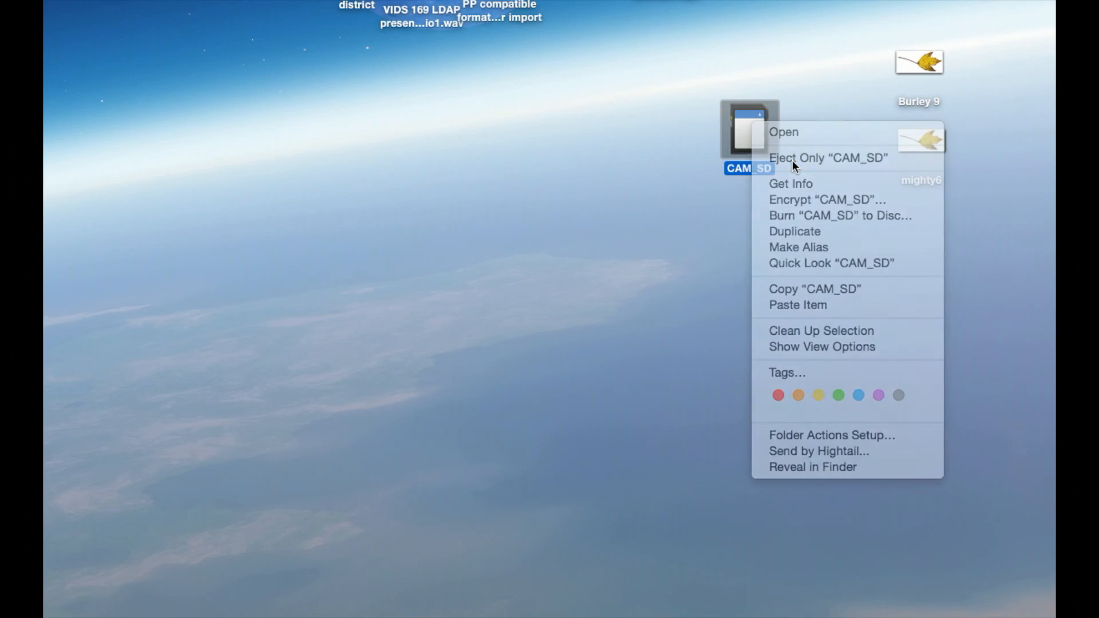
pyautogui.click(551, 224)
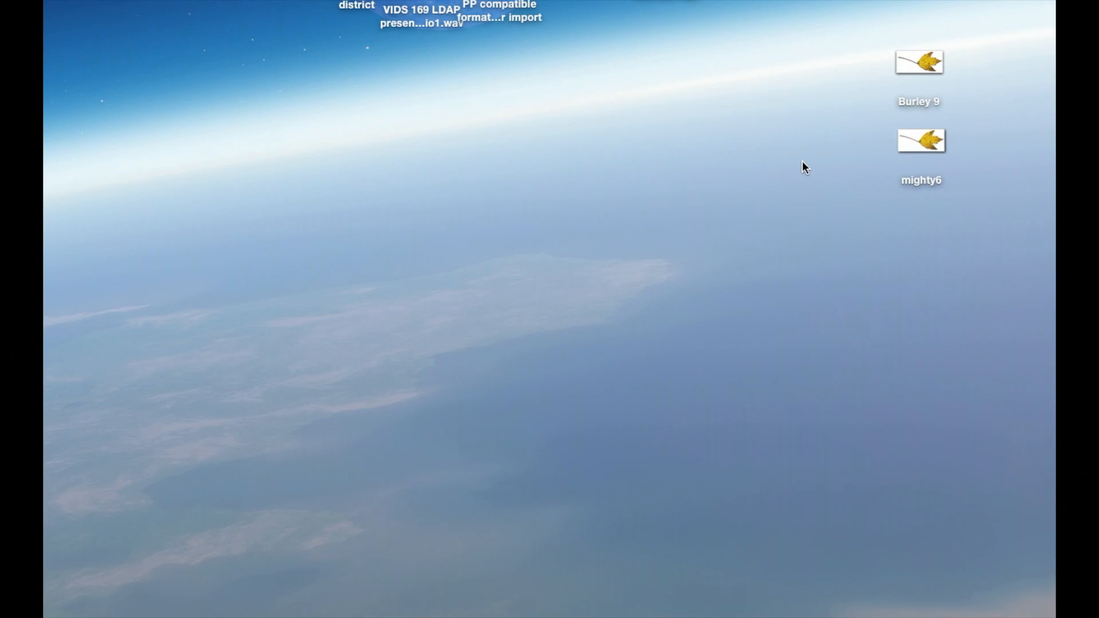